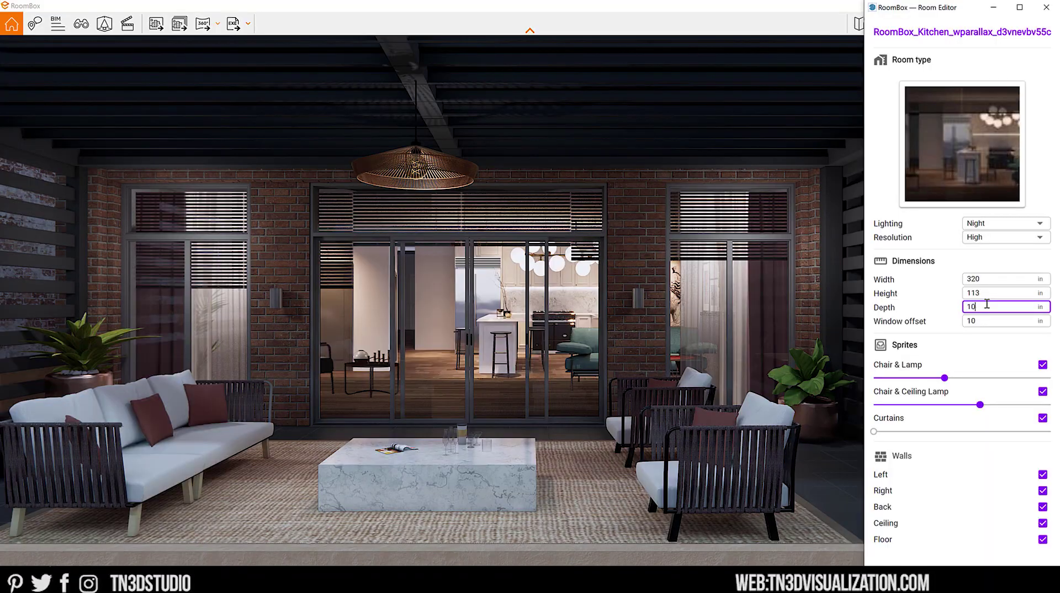
Set the window offset to 5 and try other chair, lamp and curtain sprite variations.
type("5")
left_click_drag(962, 378, 909, 378)
left_click_drag(979, 404, 993, 405)
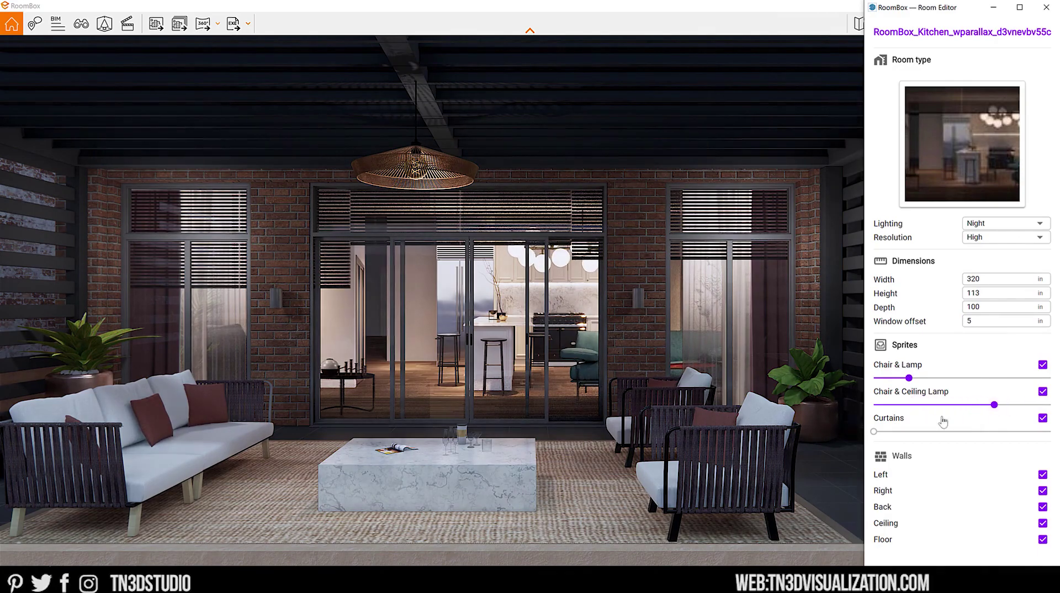
left_click_drag(873, 431, 910, 431)
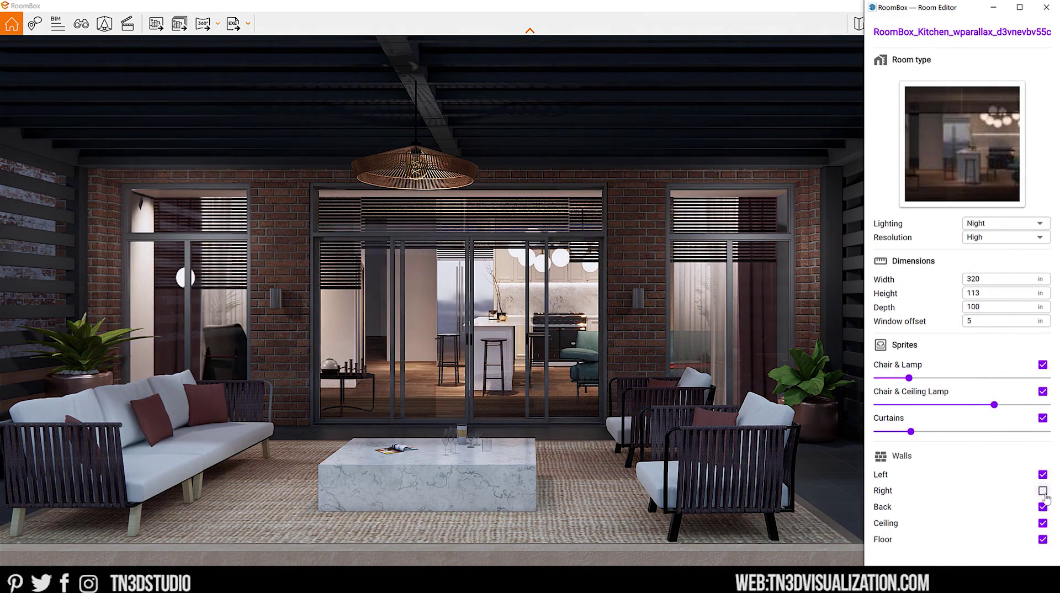
Remove and restore the back wall, then take the curtains out and put them back.
left_click(1043, 507)
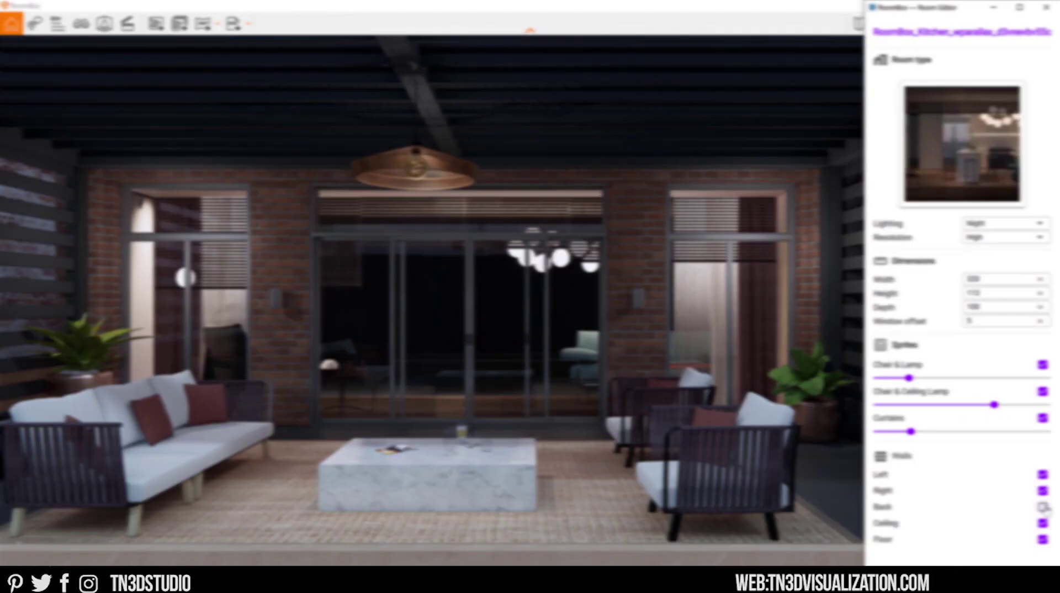
left_click(1042, 506)
left_click_drag(910, 432, 873, 431)
mouse_move(994, 405)
left_mouse_down()
mouse_move(945, 405)
mouse_move(994, 404)
left_mouse_up()
left_click_drag(873, 431, 910, 431)
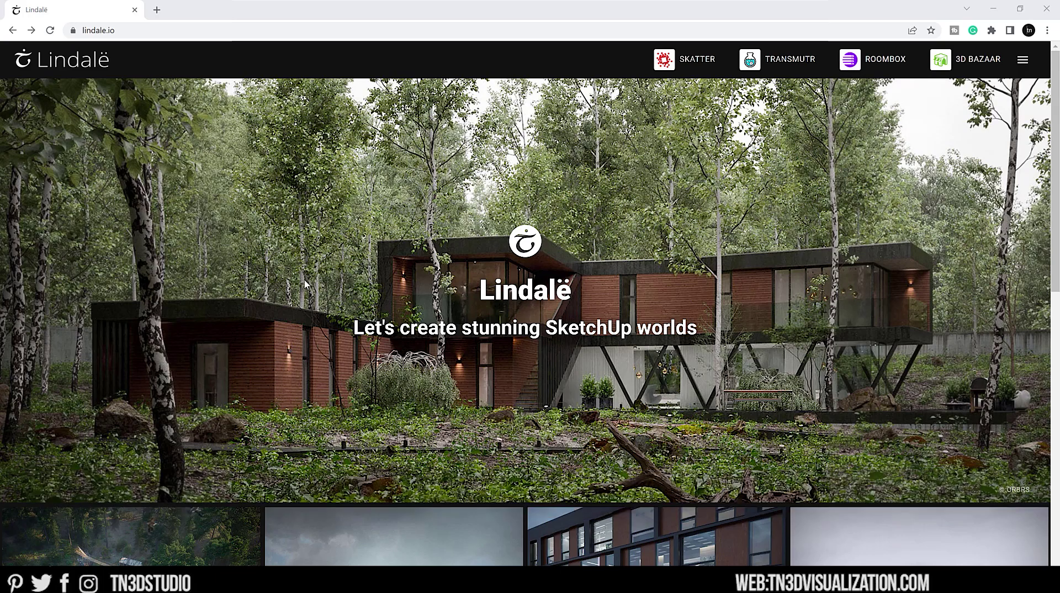
Download the RoomBox installer (roombox_1.0.0 .rbz) from its product page on lindale.io.
scroll(784, 230, "down", 3)
scroll(740, 299, "down", 2)
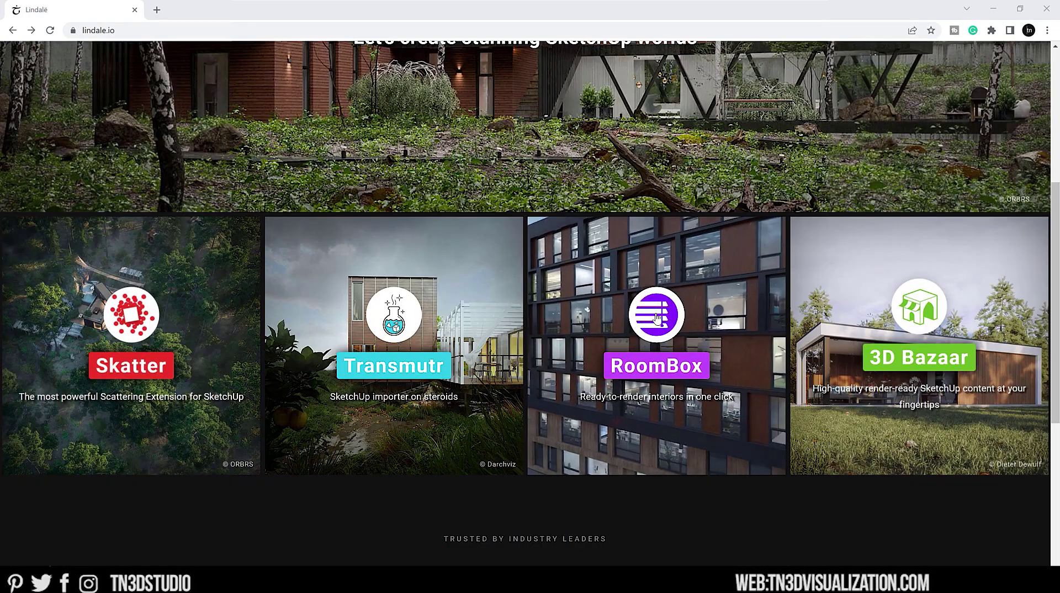
left_click(656, 318)
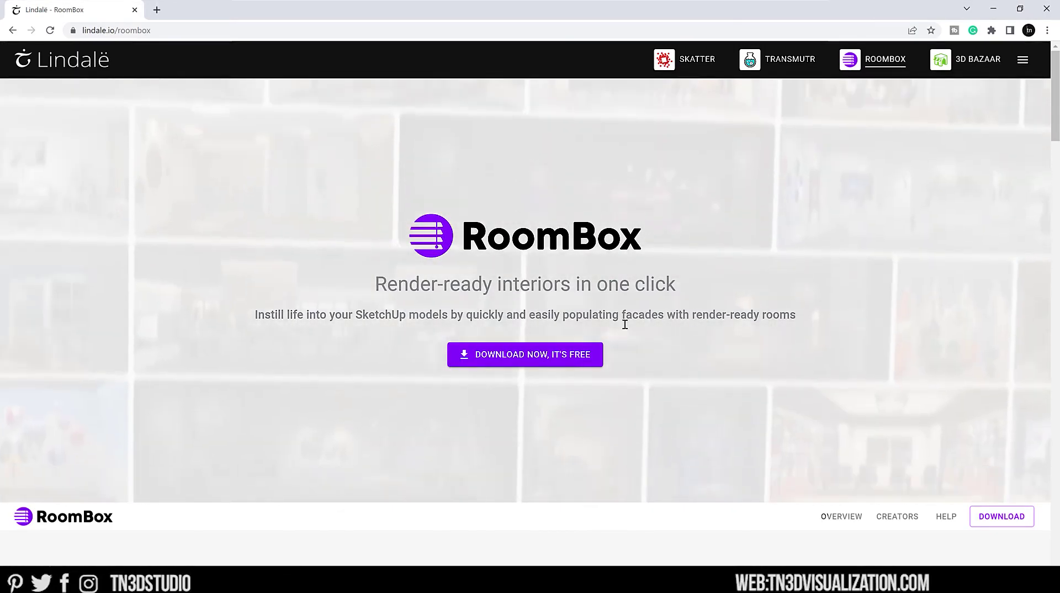
left_click(522, 360)
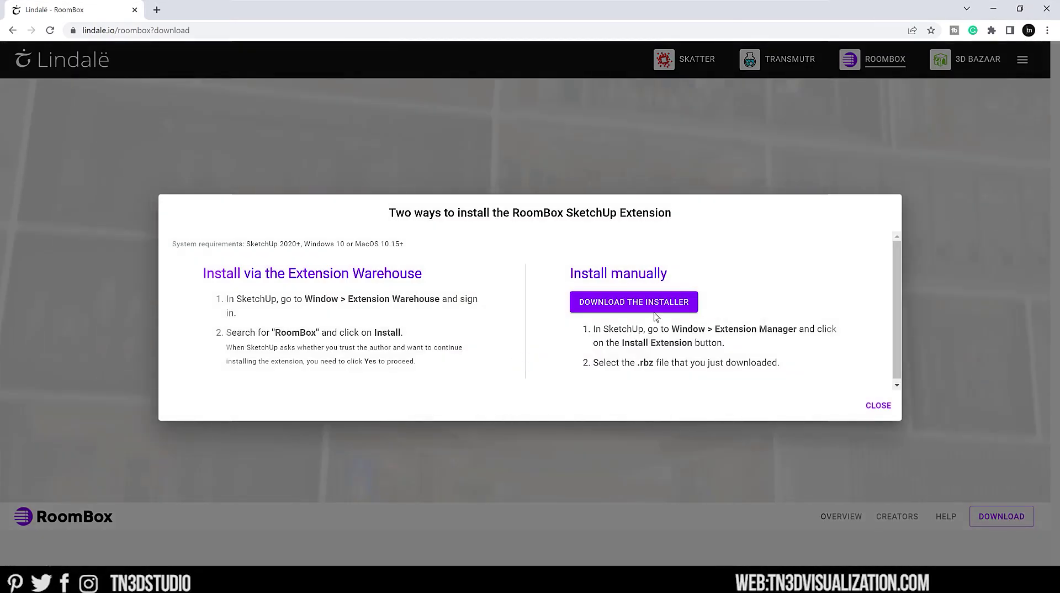
left_click(630, 311)
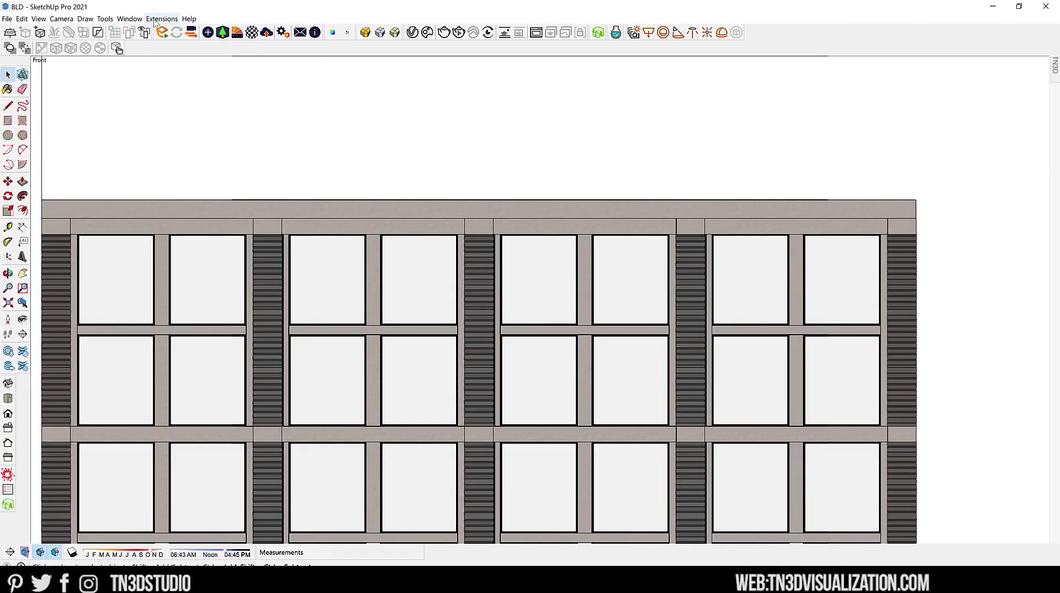
Check the Extension Manager's install option without installing, then dock the RoomBox toolbar above the facade.
left_click(130, 20)
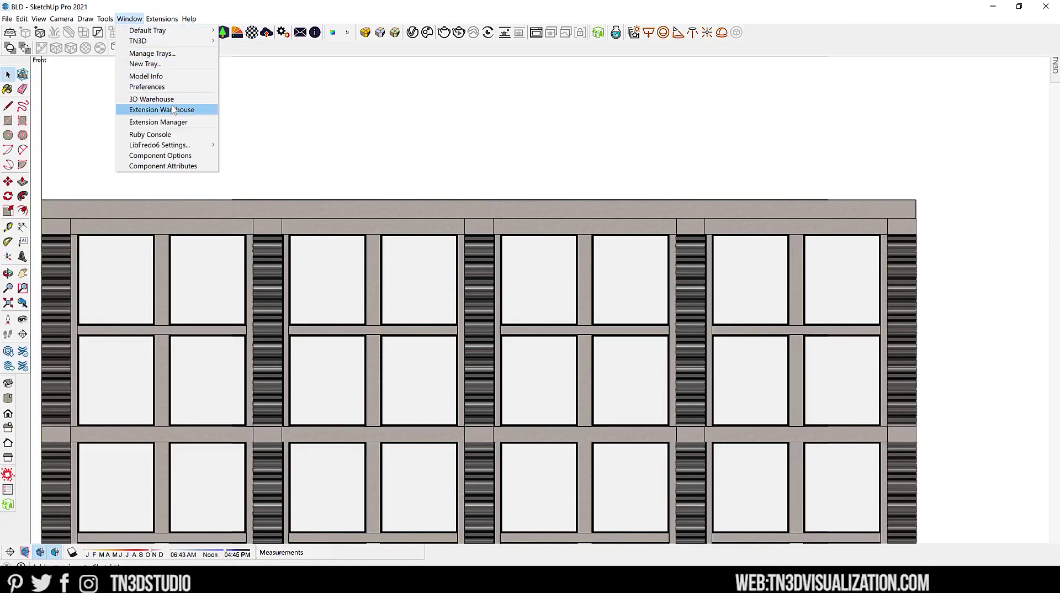
left_click(178, 123)
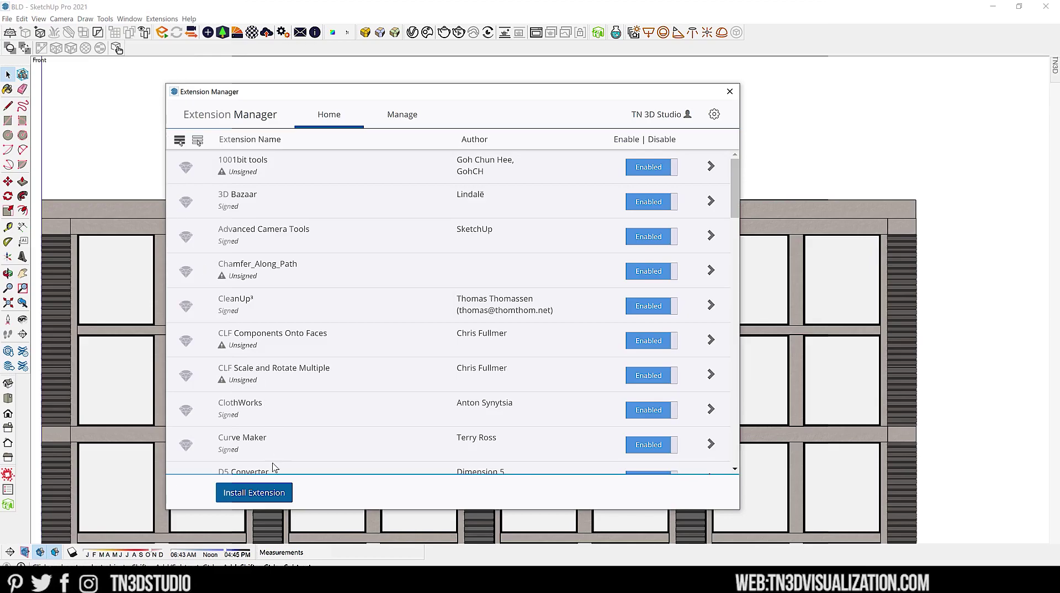
left_click(259, 492)
left_click(1021, 555)
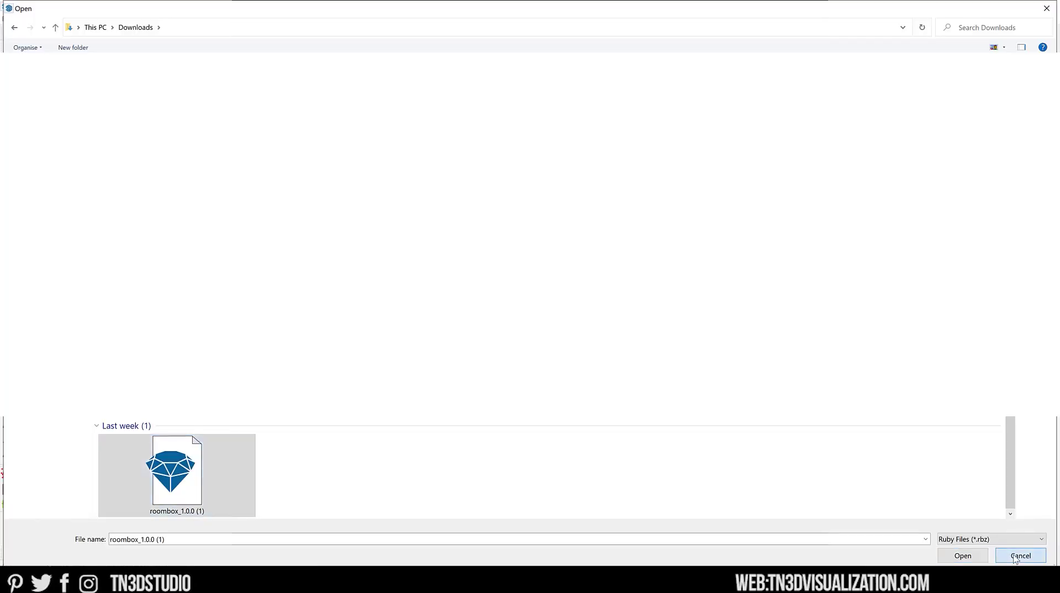
left_click(733, 91)
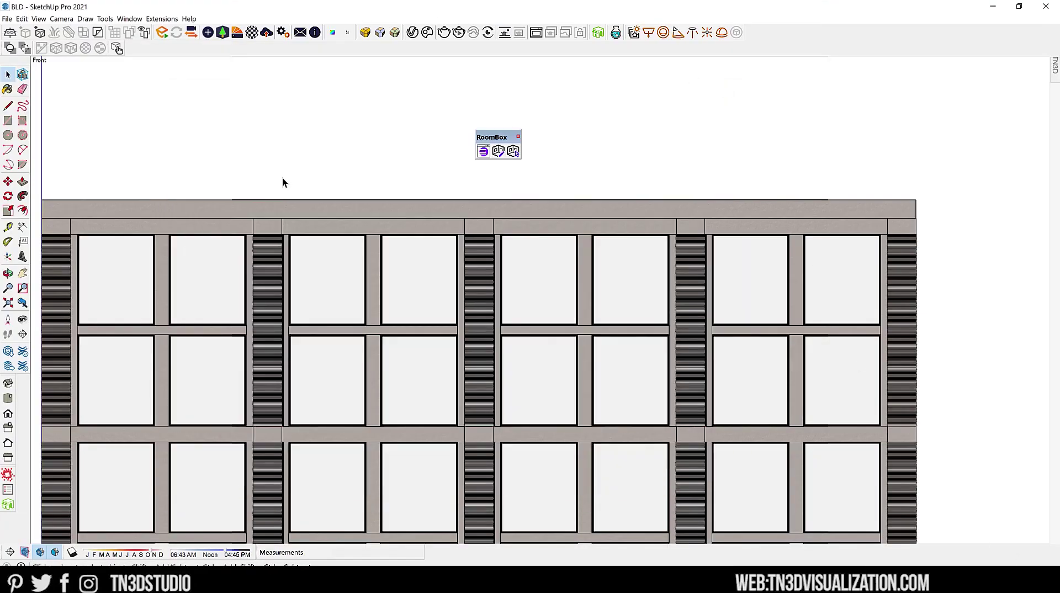
left_click_drag(503, 138, 296, 137)
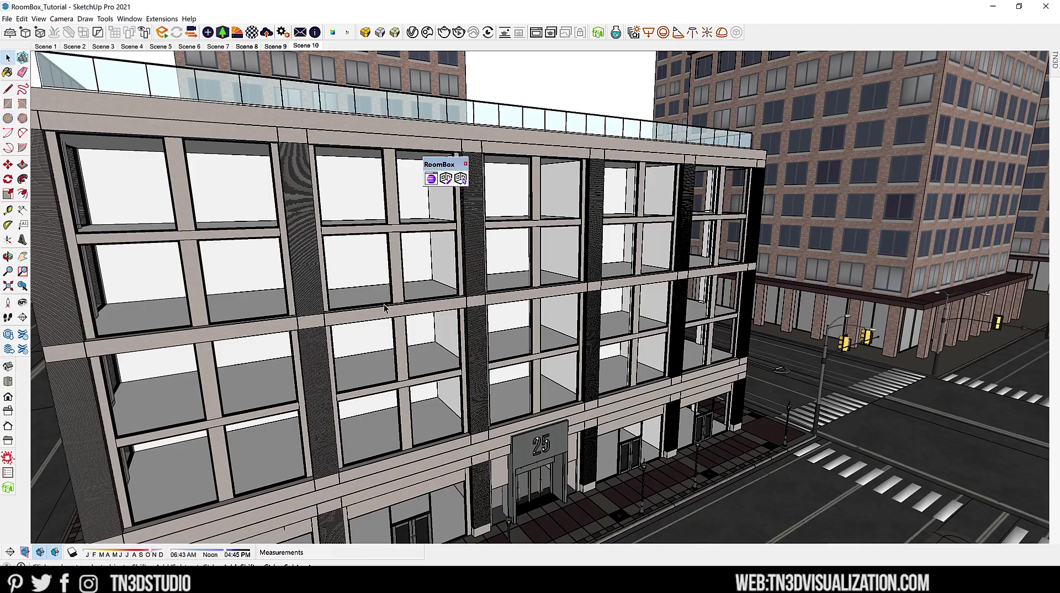
Frame the upper-floor facade windows straight on and bring up the RoomBox room library.
middle_click_drag(427, 349, 270, 249)
scroll(544, 438, "up", 5)
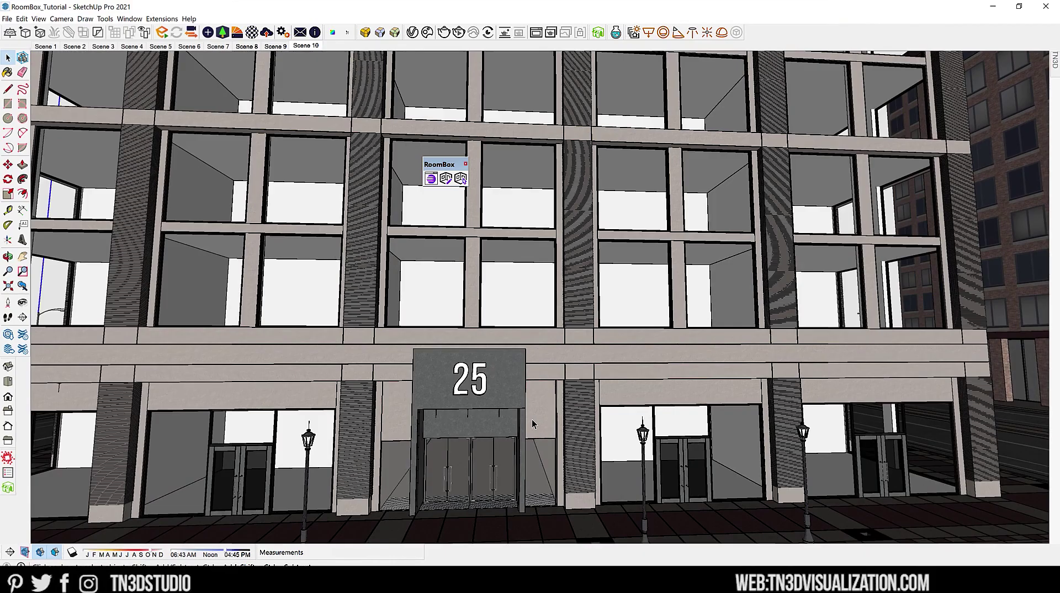
mouse_move(534, 360)
middle_mouse_down("shift")
mouse_move(499, 355)
mouse_move(483, 386)
mouse_move(493, 406)
mouse_move(506, 387)
middle_mouse_up("shift")
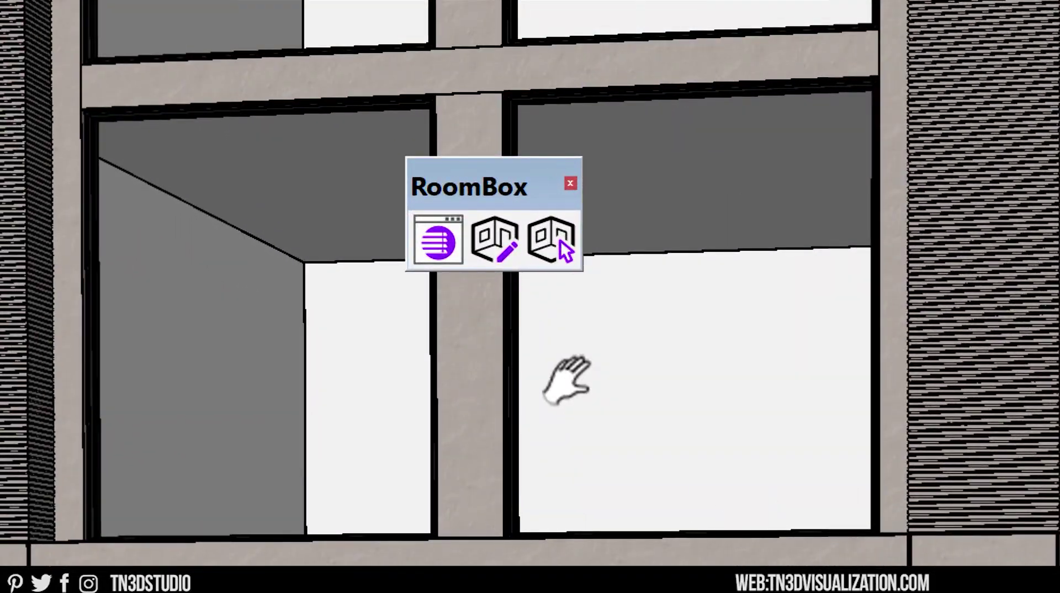
left_click(436, 240)
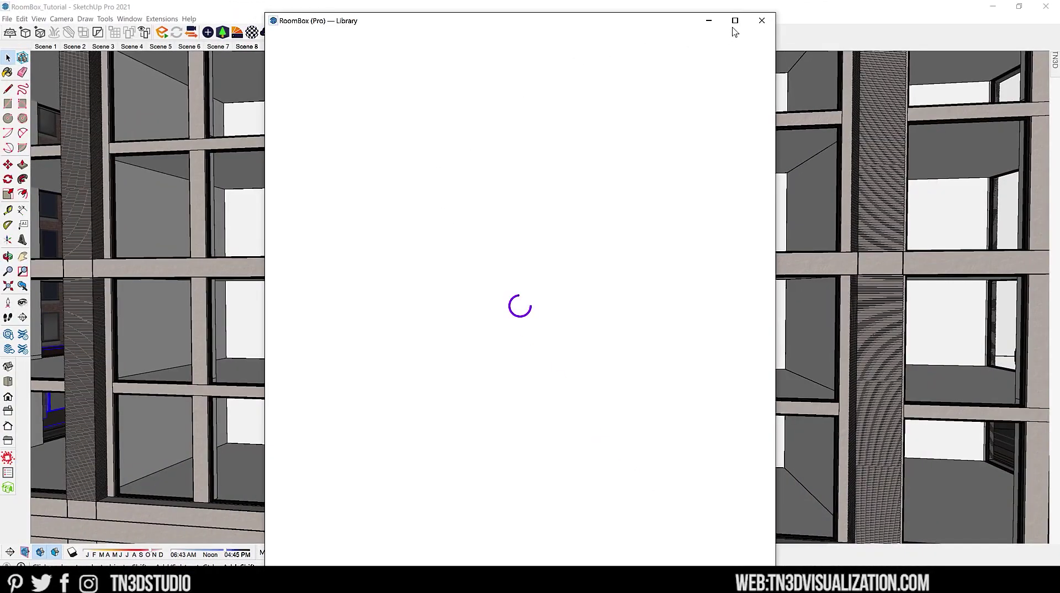
Maximize the RoomBox Library, check the account menu, and scroll through the loaded room thumbnails.
left_click(734, 21)
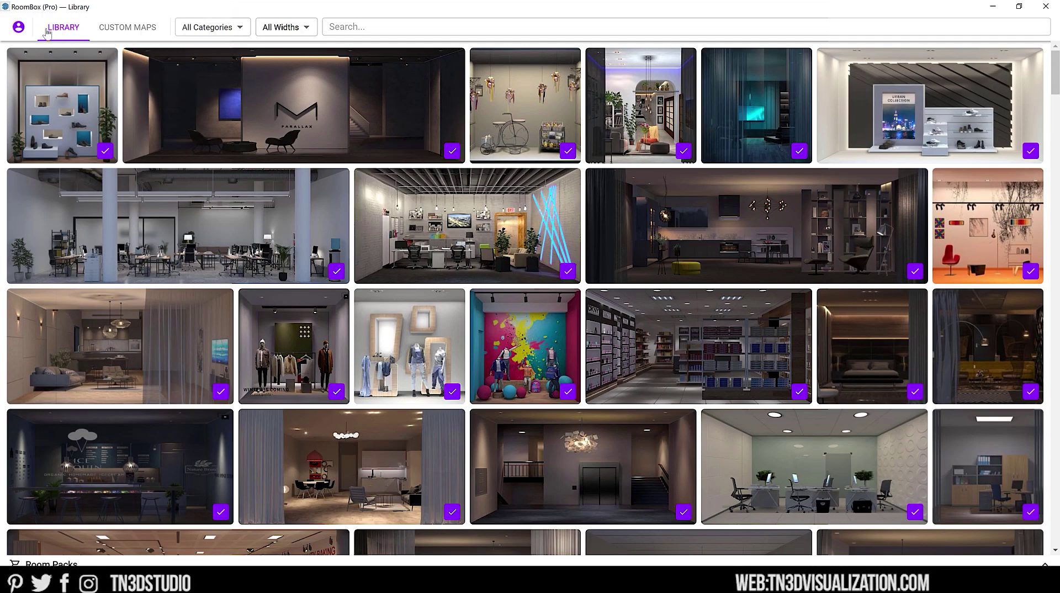
left_click(18, 27)
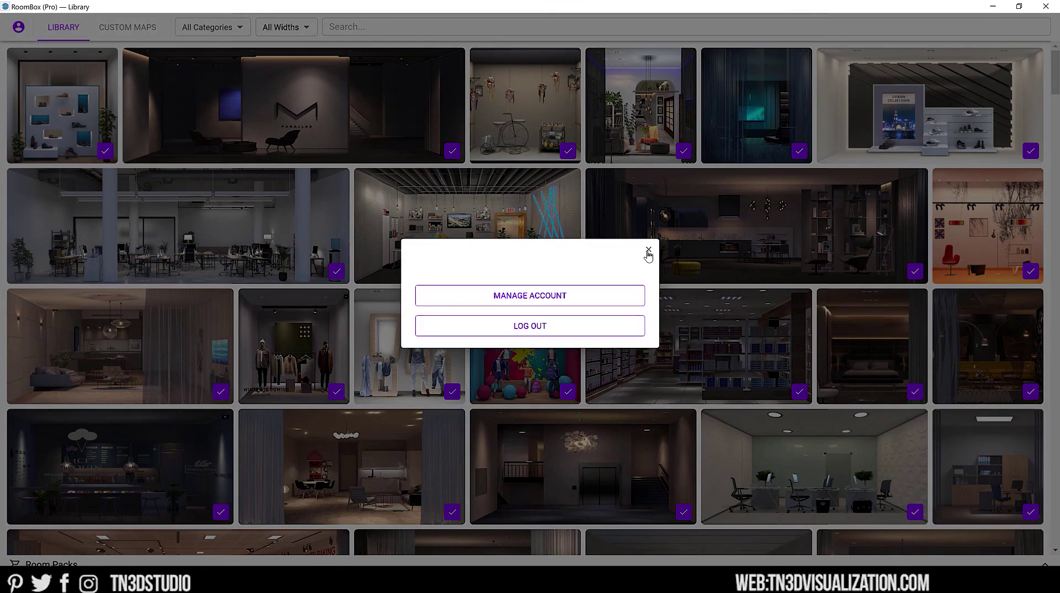
left_click(648, 252)
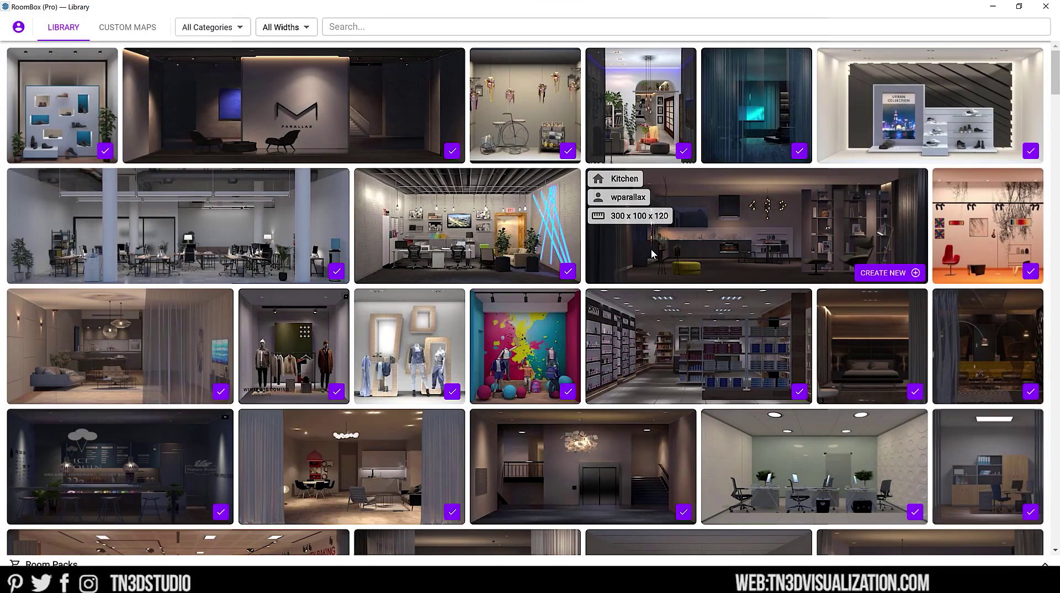
mouse_move(1055, 88)
left_mouse_down()
mouse_move(1043, 193)
mouse_move(1051, 248)
mouse_move(1049, 79)
left_mouse_up()
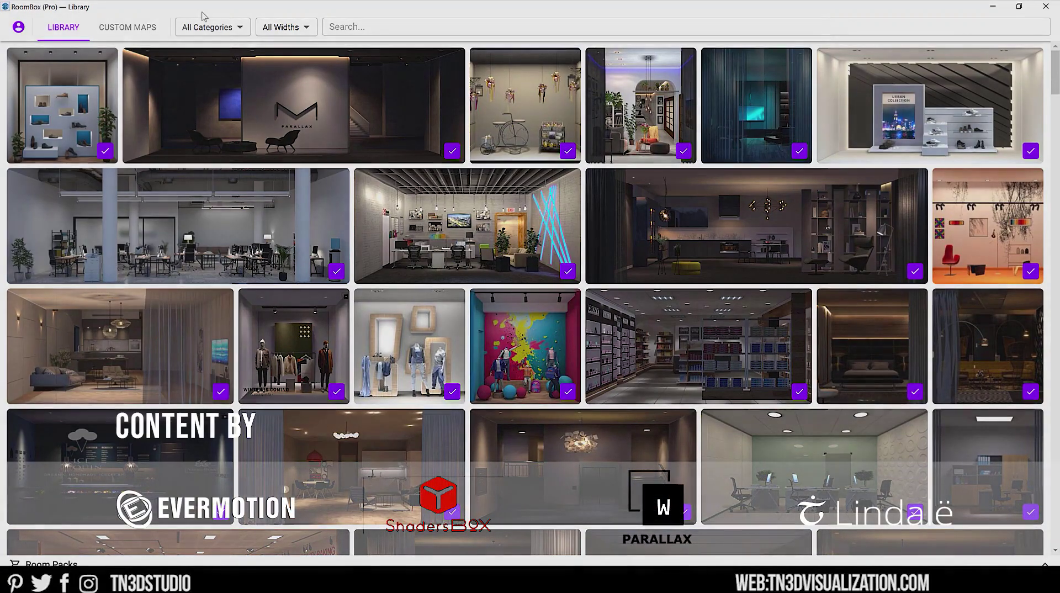
scroll(398, 210, "down", 5)
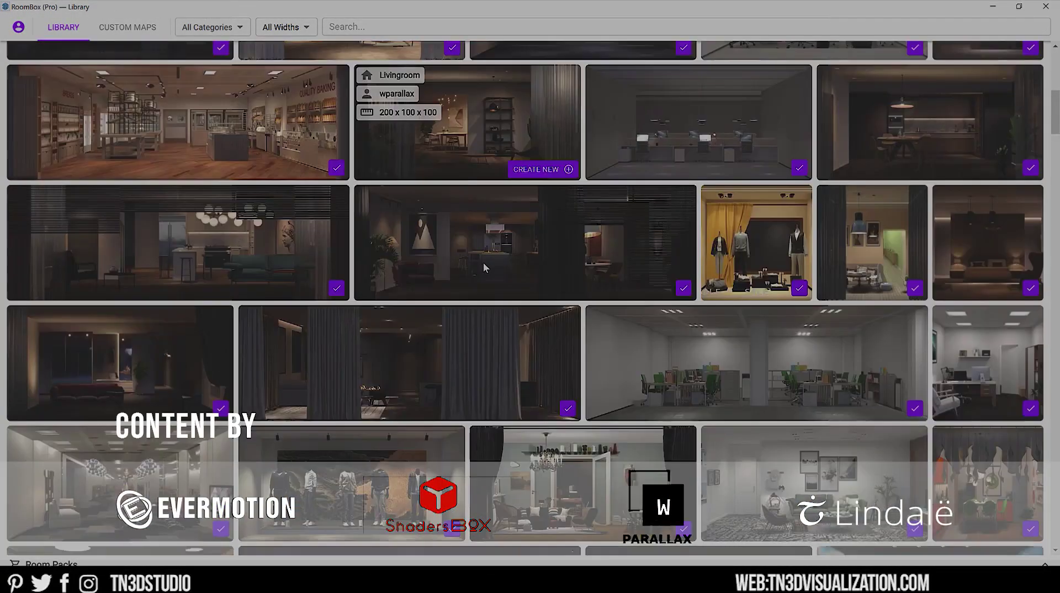
left_click_drag(1055, 133, 634, 9)
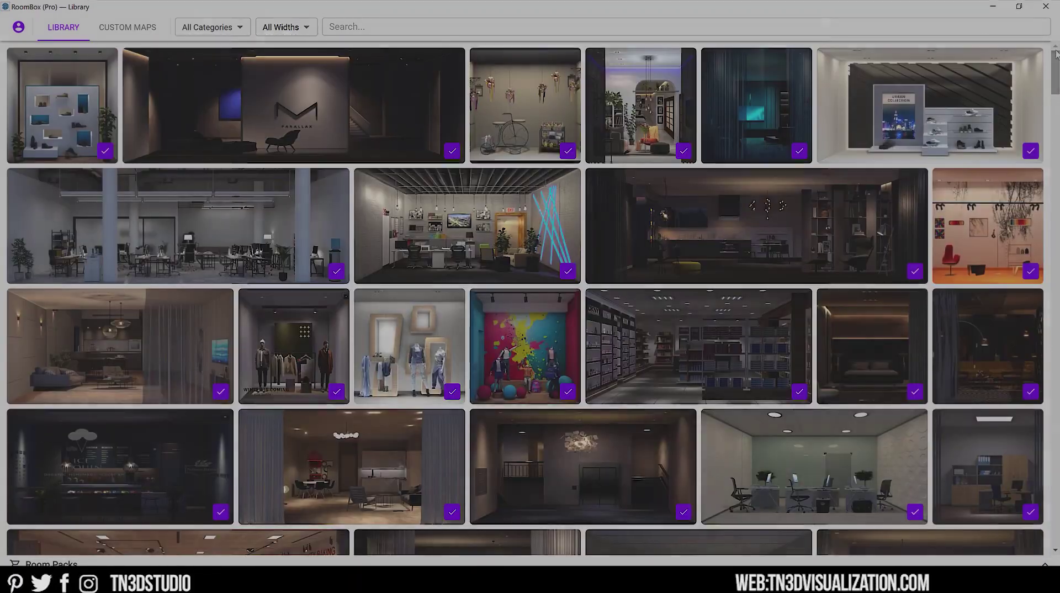
Look at the custom room maps, then the category and width filter lists in the library.
left_click(138, 27)
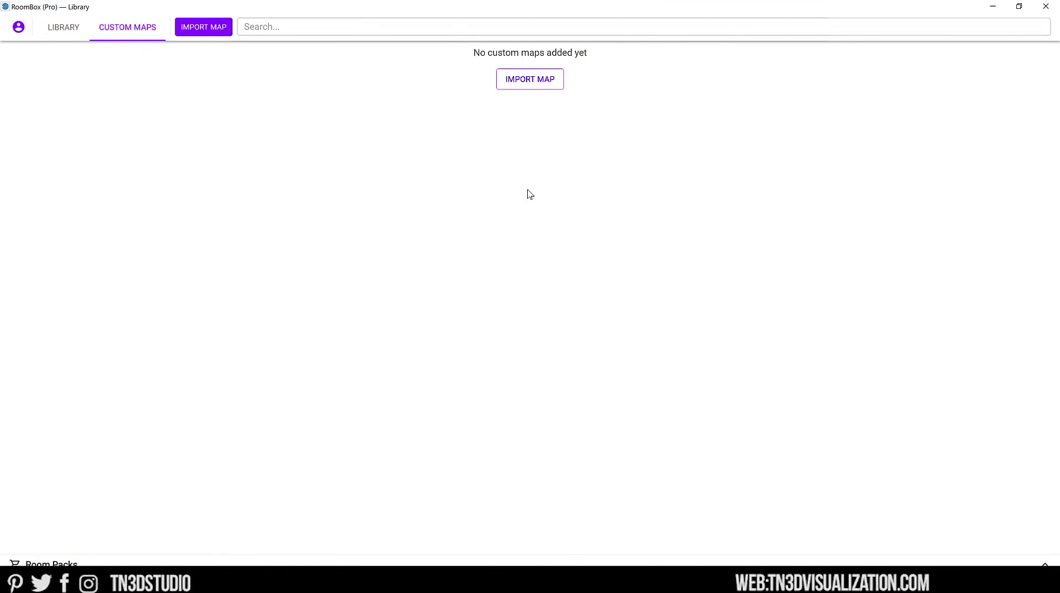
left_click(74, 32)
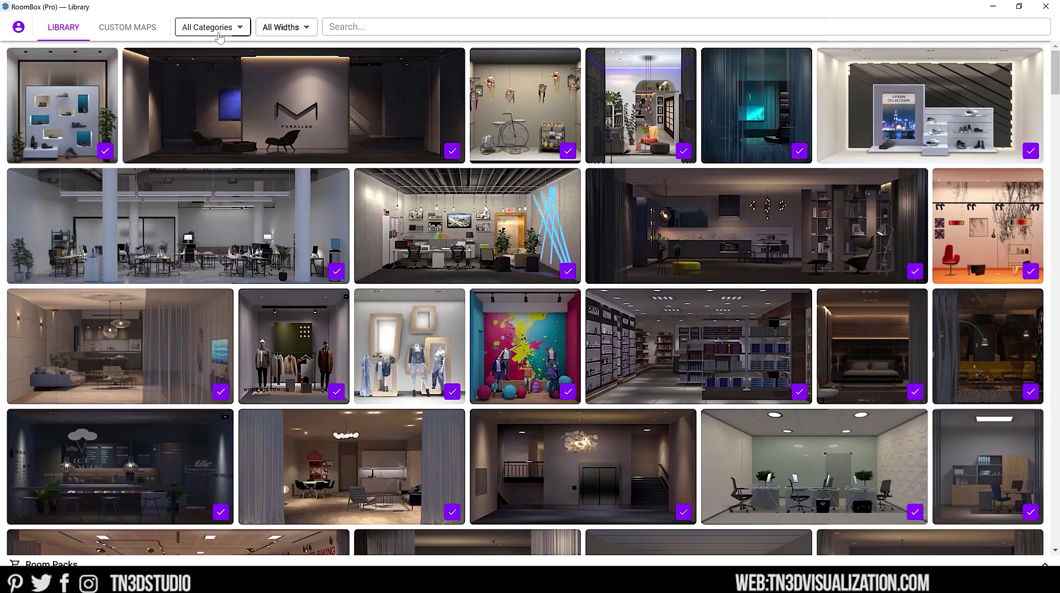
left_click(223, 29)
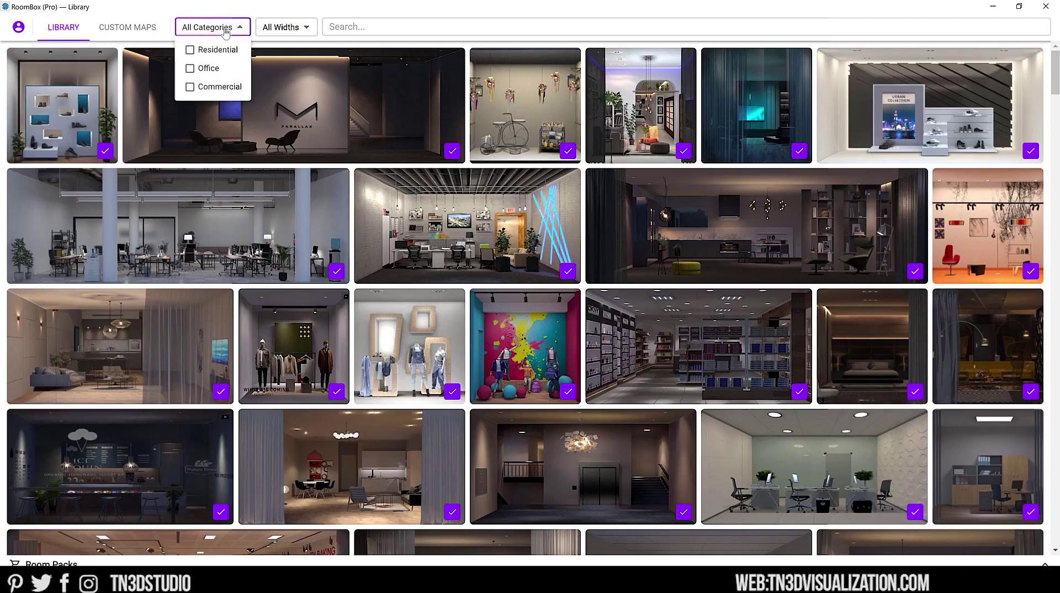
left_click(225, 30)
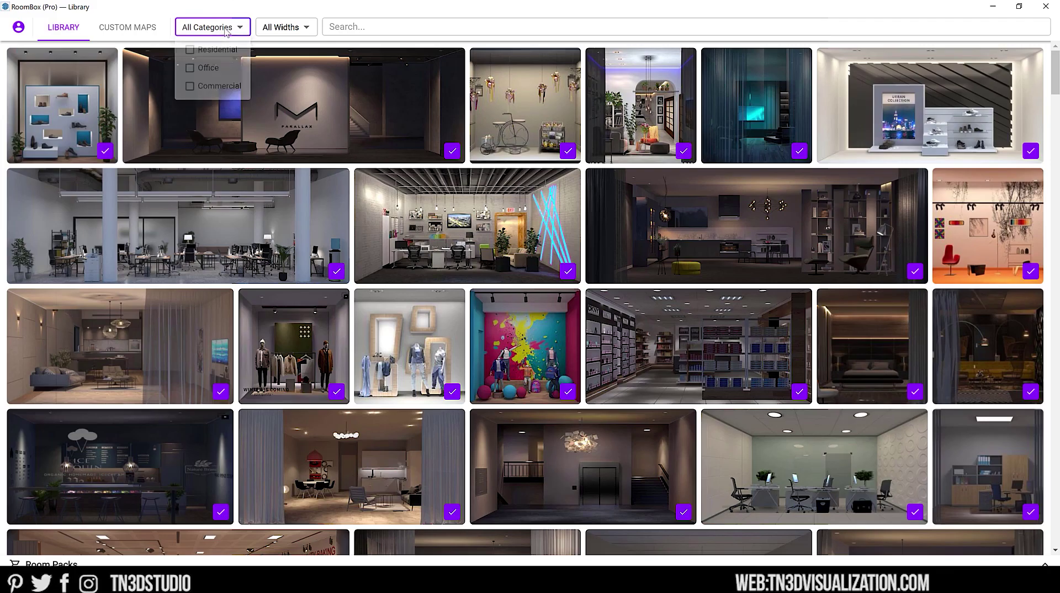
left_click(300, 31)
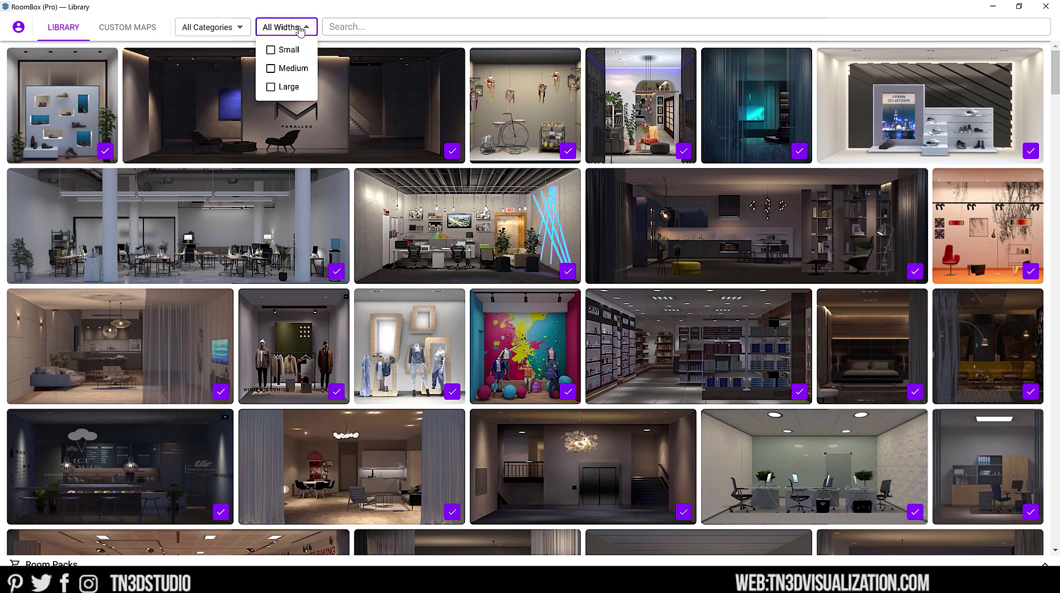
left_click(301, 30)
Search the library for 'kitchen', 'bedroom', 'office' and 'store', then clear the search.
left_click(337, 27)
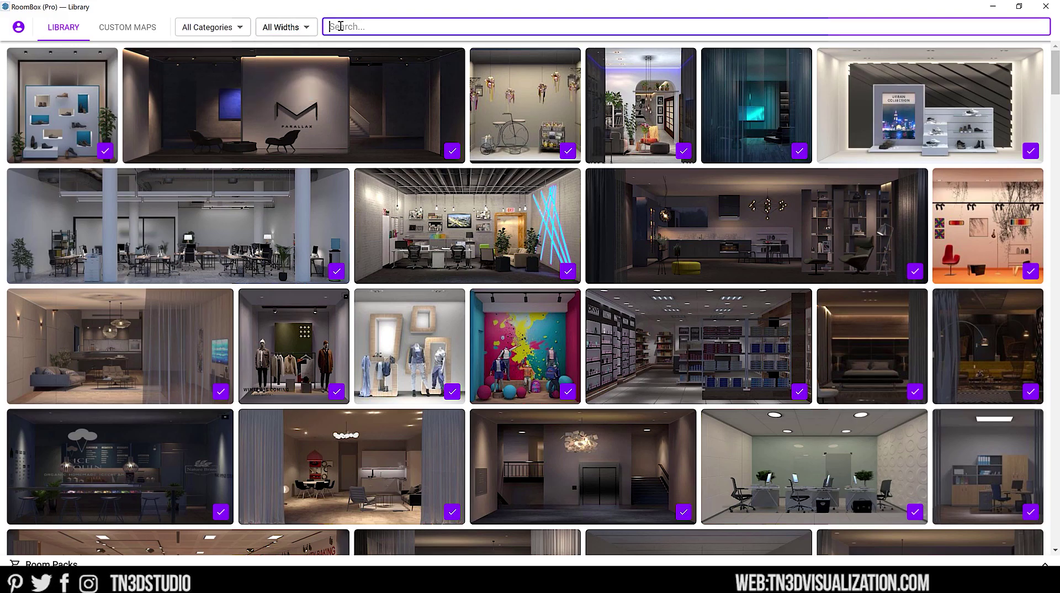
type("kitch")
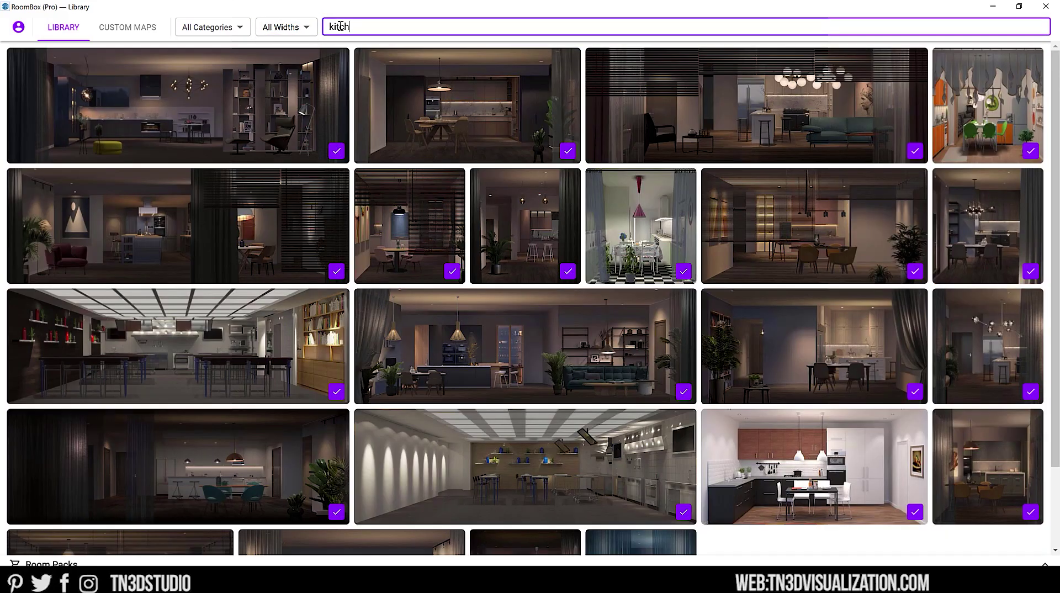
type("en")
key("BackSpace")
key("BackSpace")
key("BackSpace")
key("BackSpace")
key("BackSpace")
key("BackSpace")
key("BackSpace")
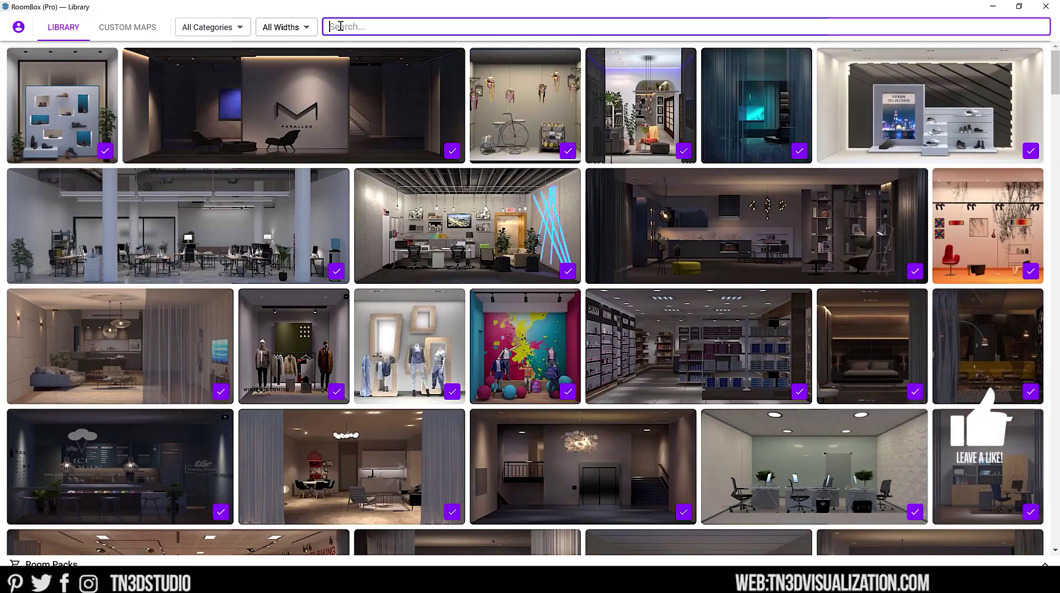
type("bedroom")
key("BackSpace")
key("BackSpace")
key("BackSpace")
key("BackSpace")
key("BackSpace")
key("BackSpace")
key("BackSpace")
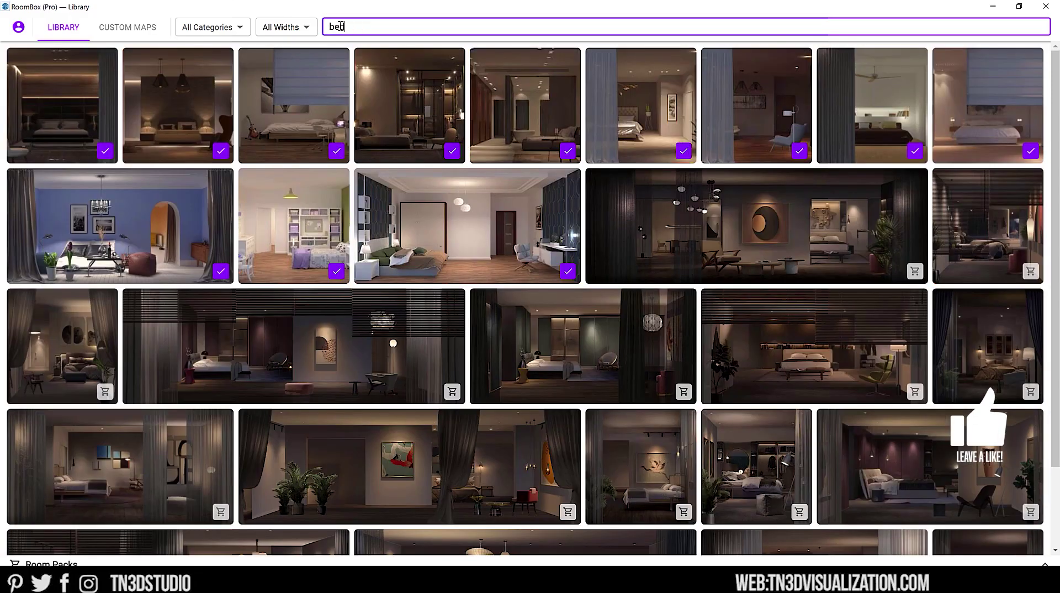
type("office")
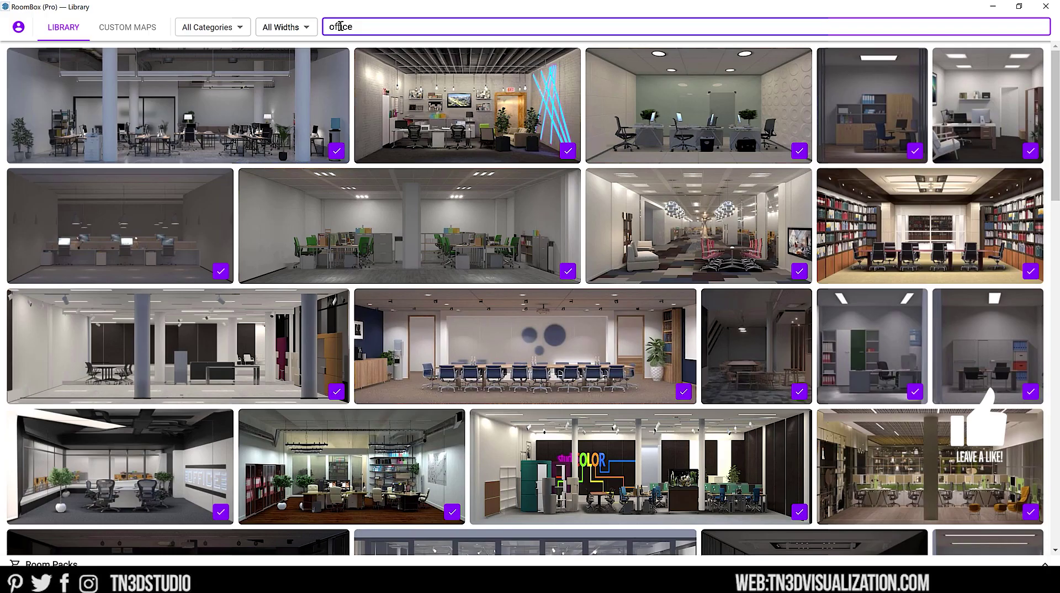
key("BackSpace")
key("BackSpace")
key("BackSpace")
key("BackSpace")
key("BackSpace")
key("BackSpace")
type("store")
key("BackSpace")
key("BackSpace")
key("BackSpace")
key("BackSpace")
key("BackSpace")
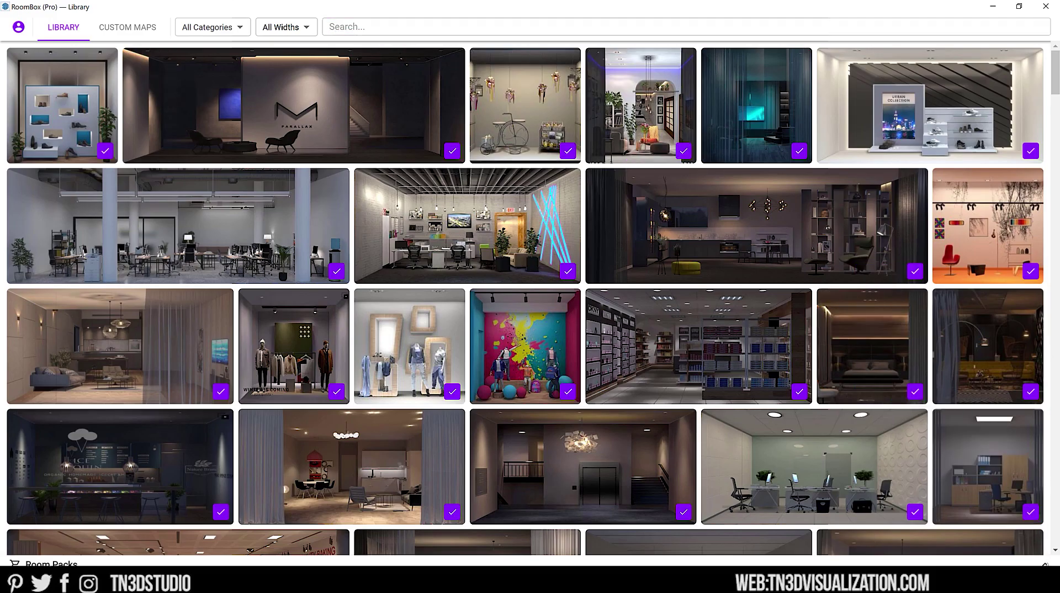
Expand Room Packs and view the wParallax Bundle 2 details, then close them.
left_click(1043, 564)
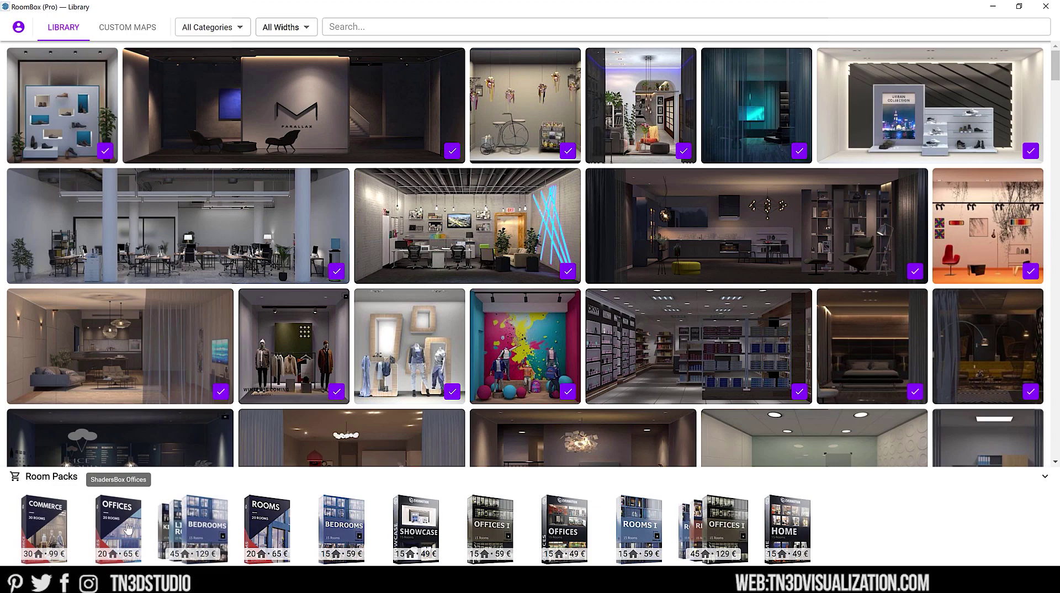
left_click(208, 526)
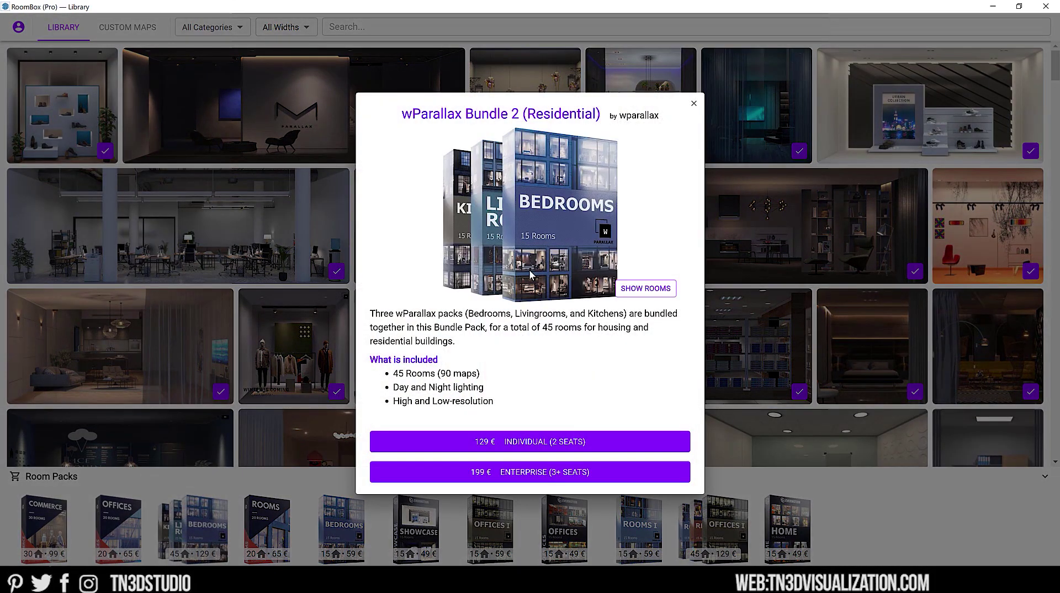
left_click(694, 104)
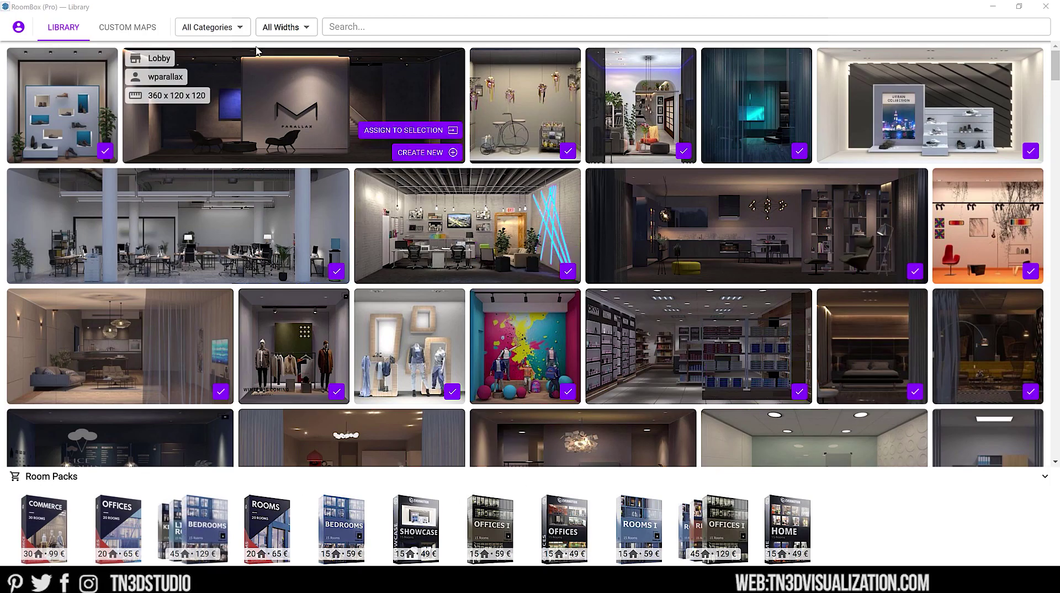
Filter the room library to the Residential category only.
left_click(212, 27)
left_click(190, 49)
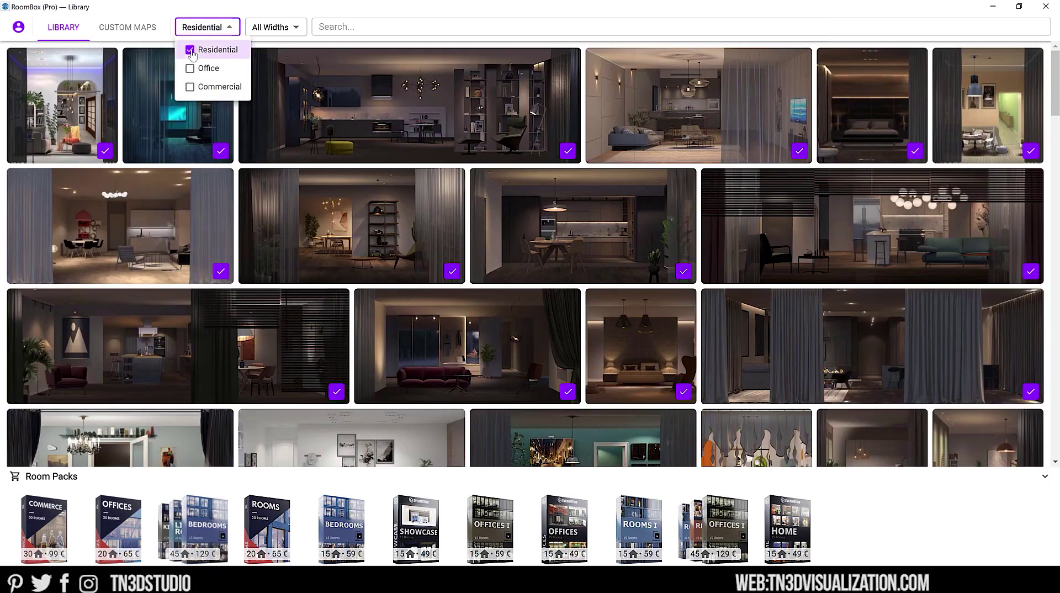
left_click(1056, 83)
mouse_move(1055, 83)
left_mouse_down()
mouse_move(1056, 425)
mouse_move(1056, 77)
left_mouse_up()
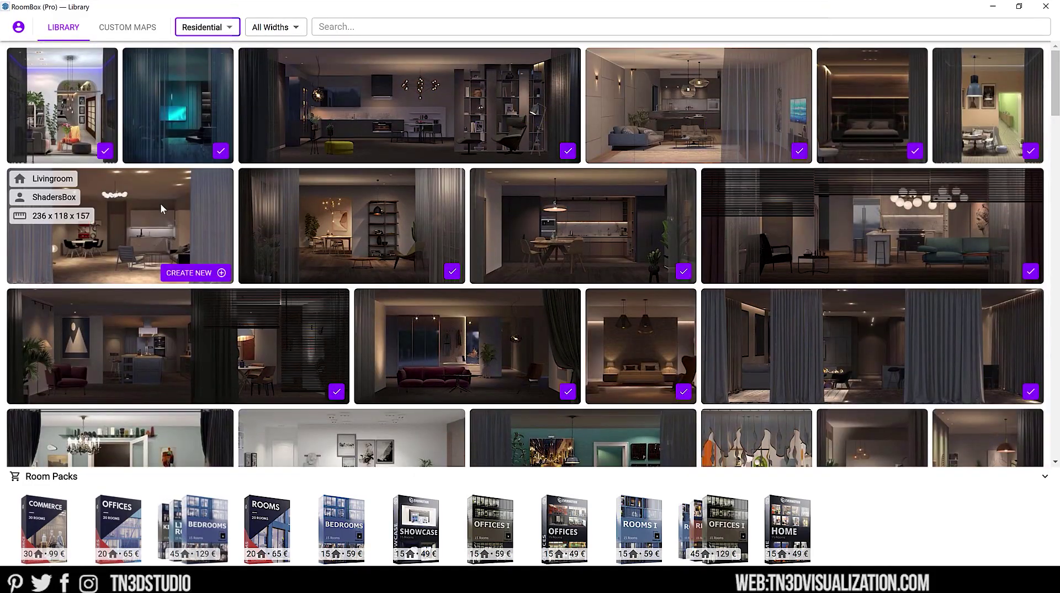
Create a Livingroom room from the library in the facade window and move the Room Editor aside.
left_click(200, 274)
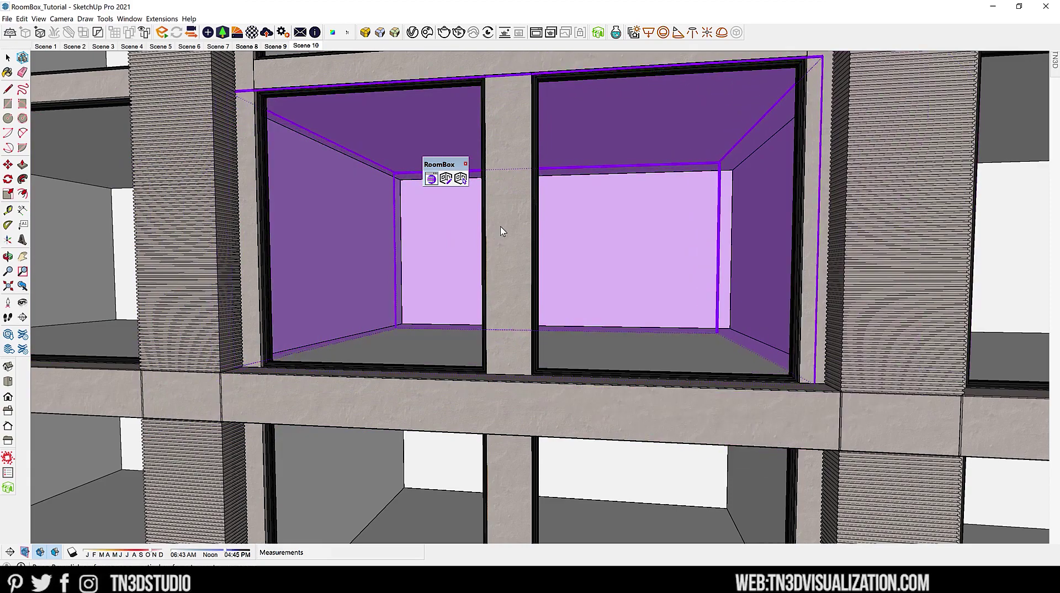
left_click(504, 227)
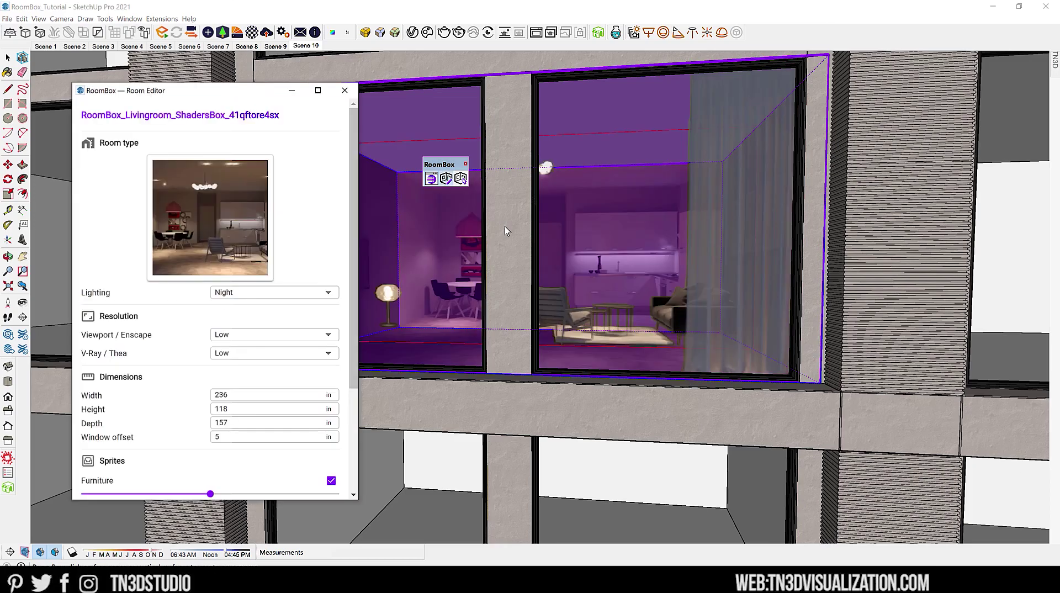
middle_click_drag(505, 226, 544, 221)
left_click_drag(273, 95, 965, 86)
scroll(524, 249, "up", 3)
middle_click_drag(524, 248, 509, 301)
Orbit and zoom to a frontal view of the new night-lit 236×118×157 in living room.
scroll(509, 301, "down", 3)
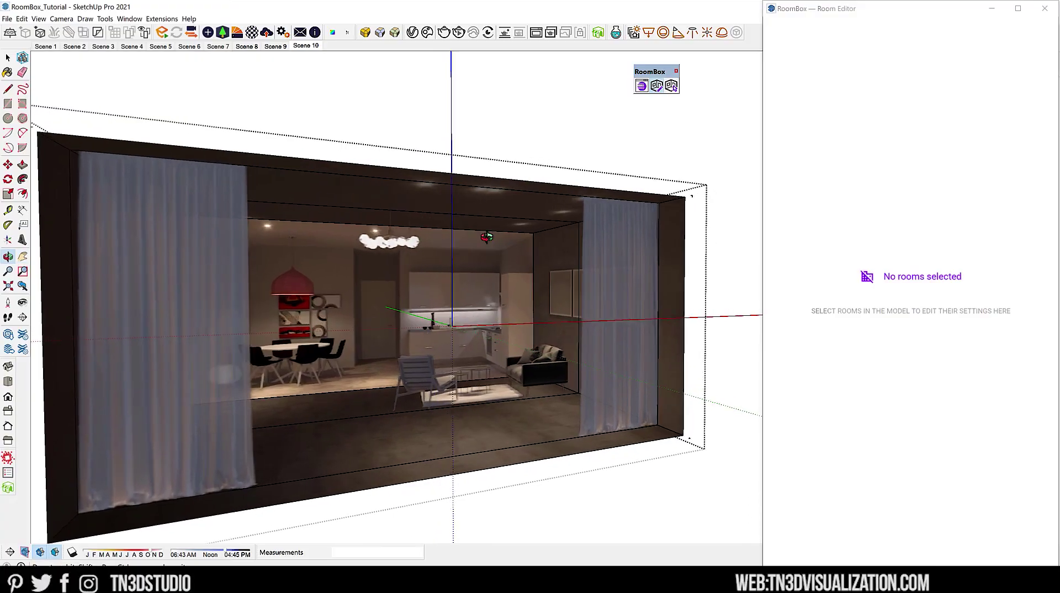
scroll(486, 237, "down", 2)
middle_click_drag(486, 237, 428, 303)
scroll(427, 362, "down", 5)
scroll(427, 362, "up", 4)
scroll(522, 387, "up", 4)
scroll(486, 375, "down", 4)
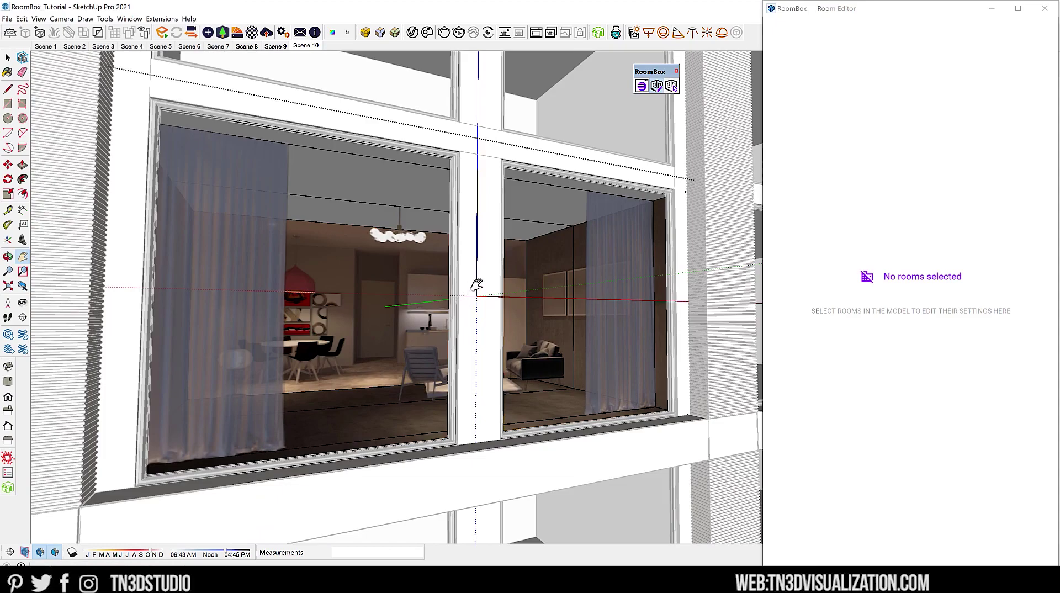
scroll(478, 284, "down", 2)
scroll(422, 278, "up", 3)
scroll(422, 278, "up", 6)
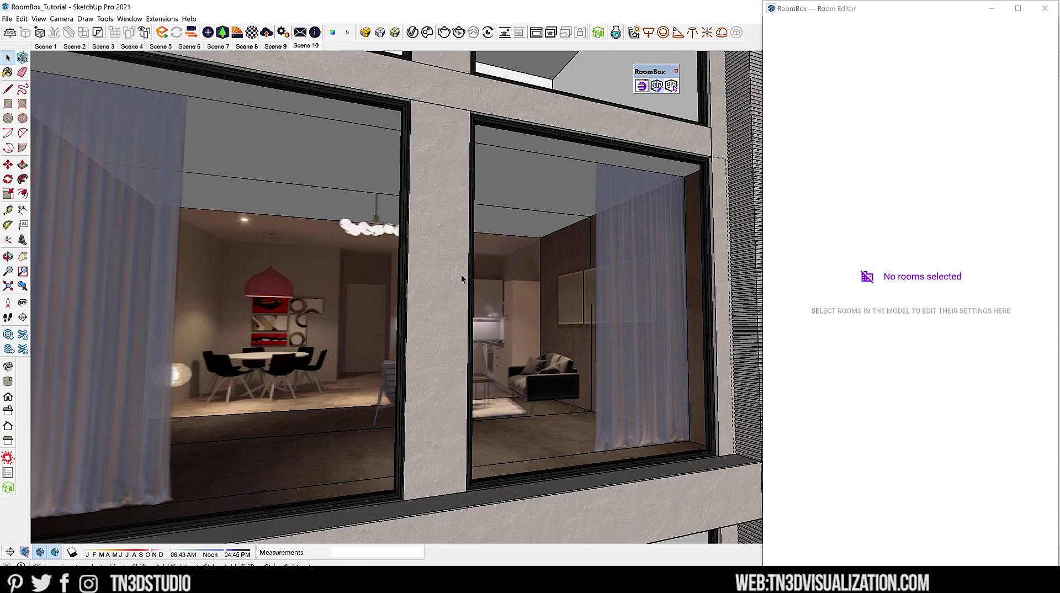
scroll(474, 293, "down", 3)
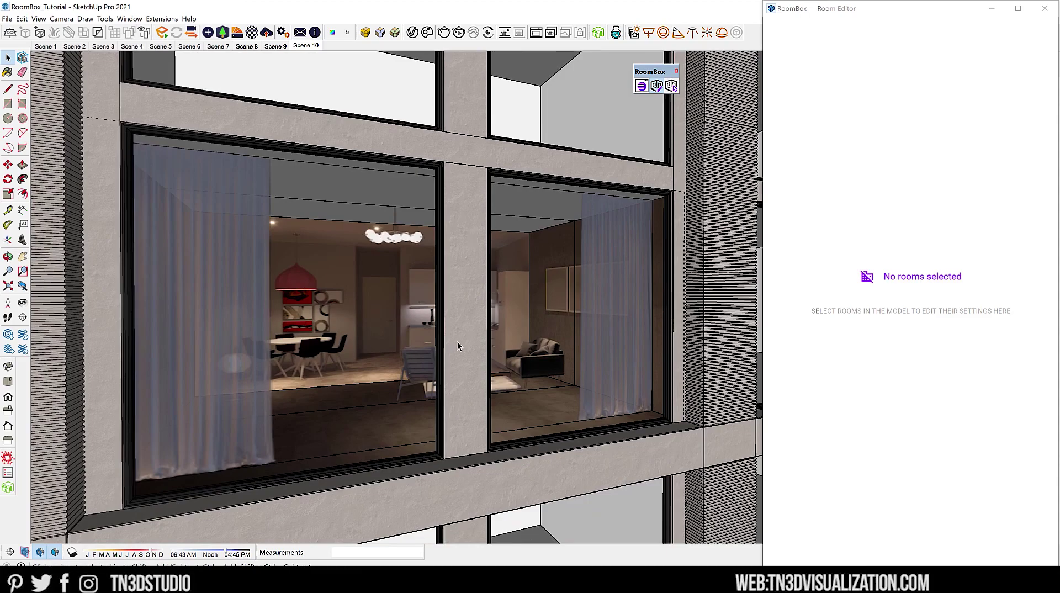
left_click(334, 327)
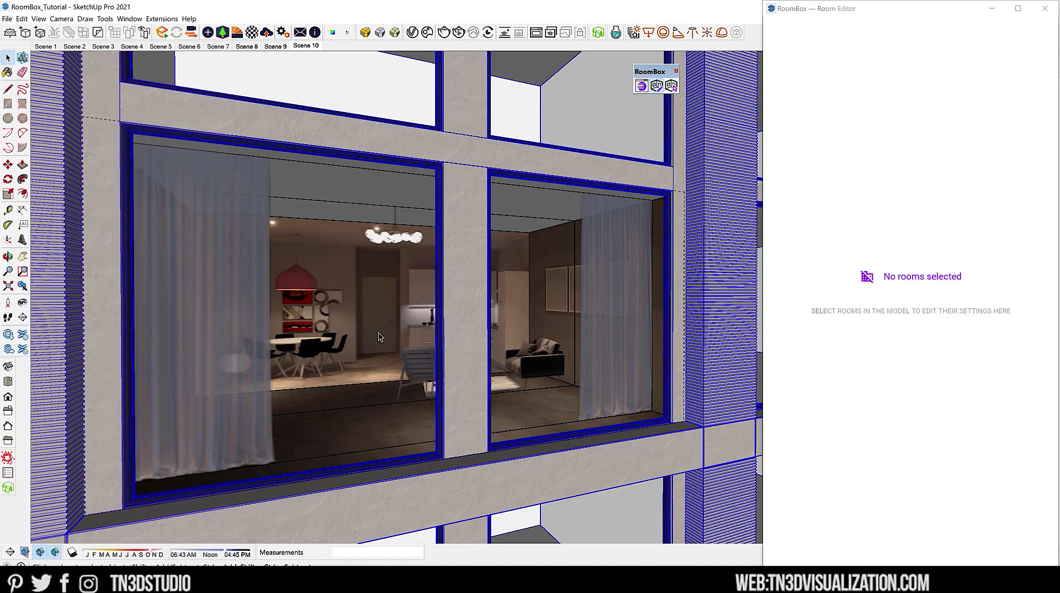
double_click(525, 326)
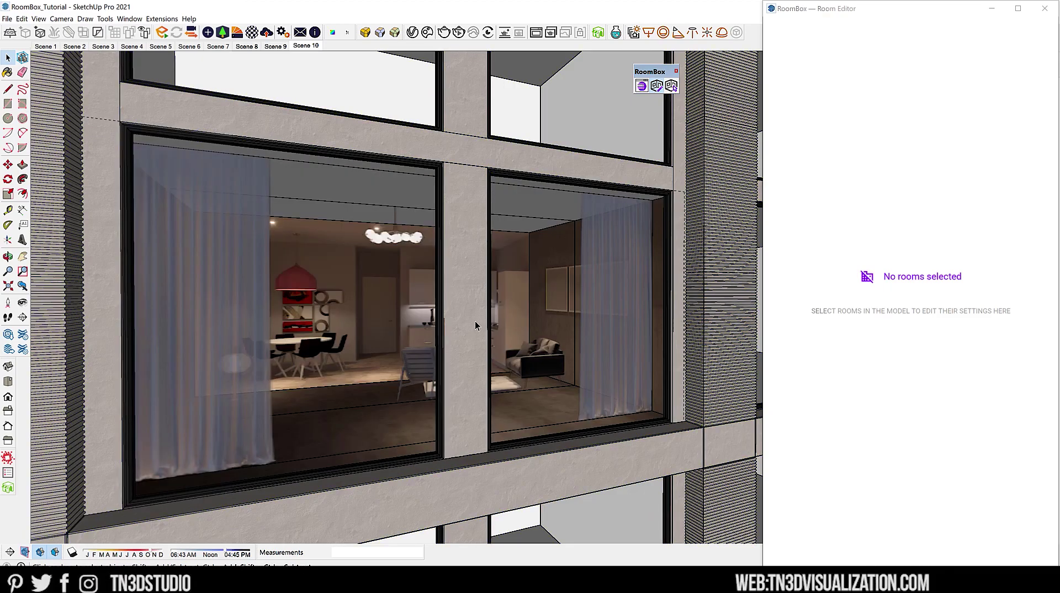
left_click(456, 324)
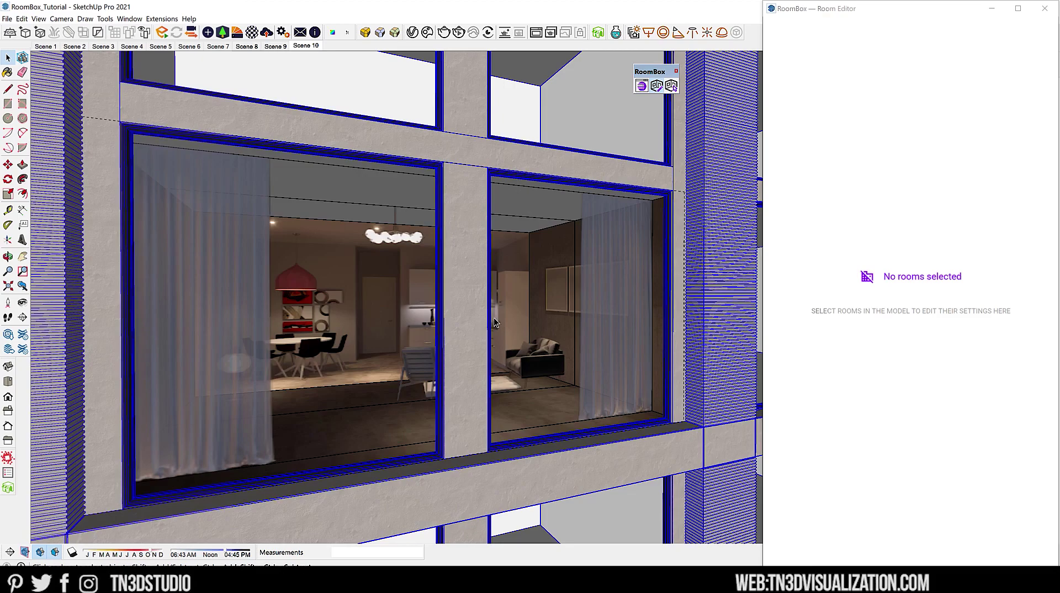
Pick the living room through the facade wall with RoomBox's room picker, then return to Select.
left_click(671, 85)
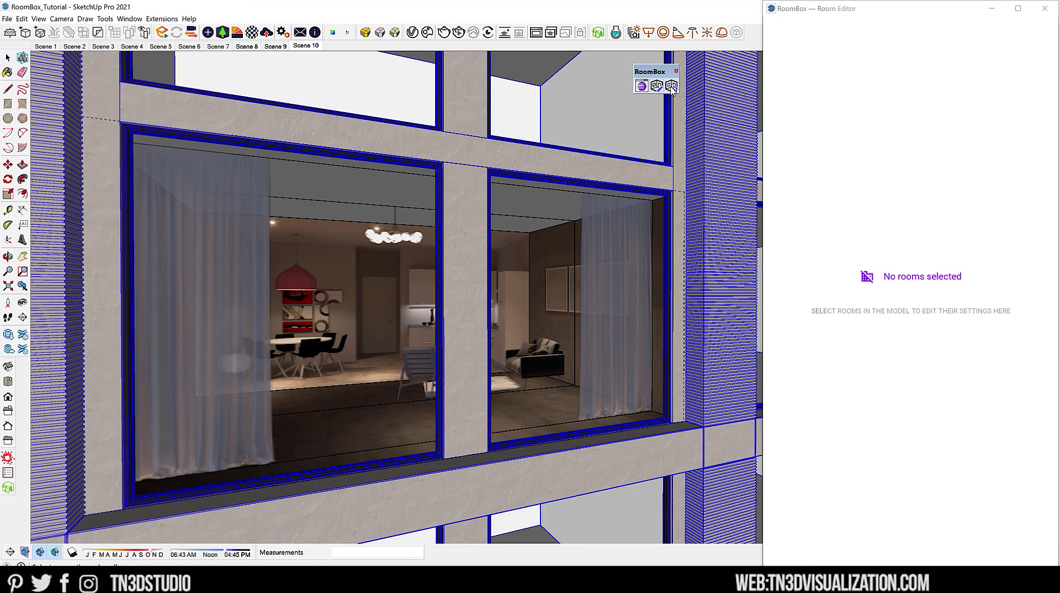
left_click(379, 316)
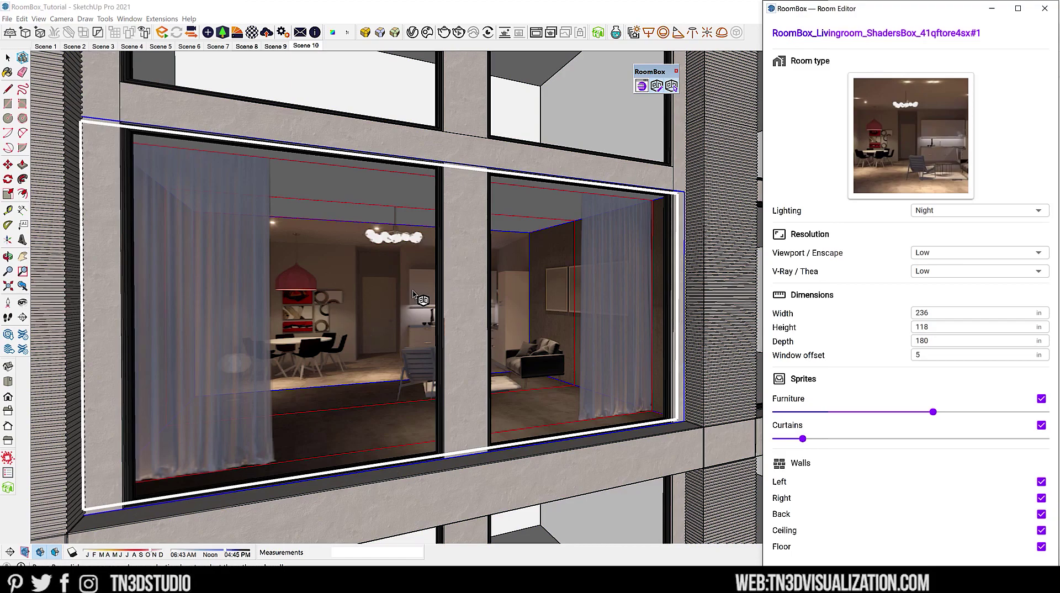
middle_click_drag(413, 294, 431, 299)
key("space")
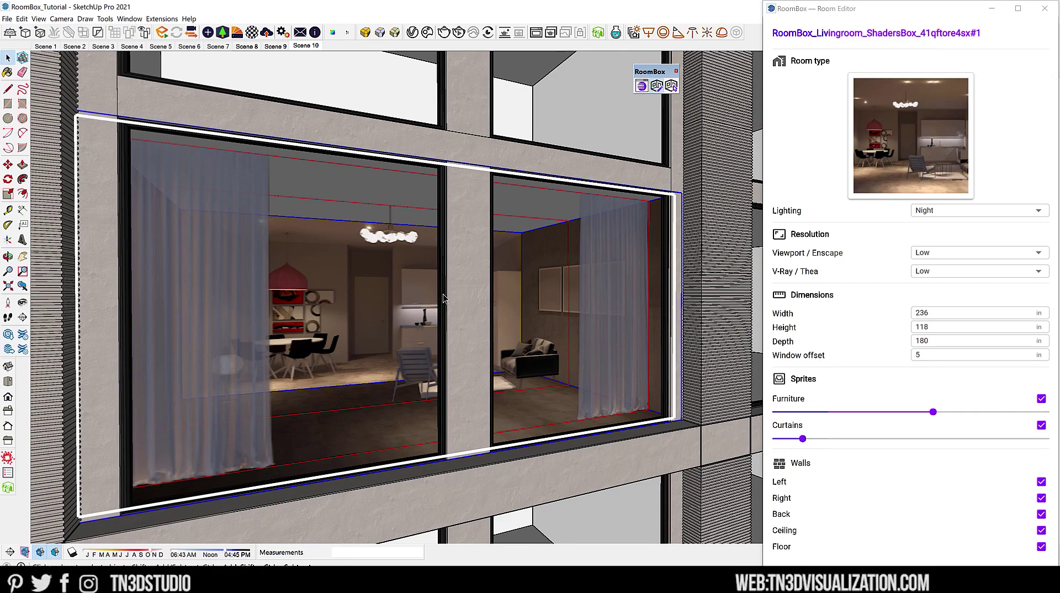
scroll(406, 230, "up", 5)
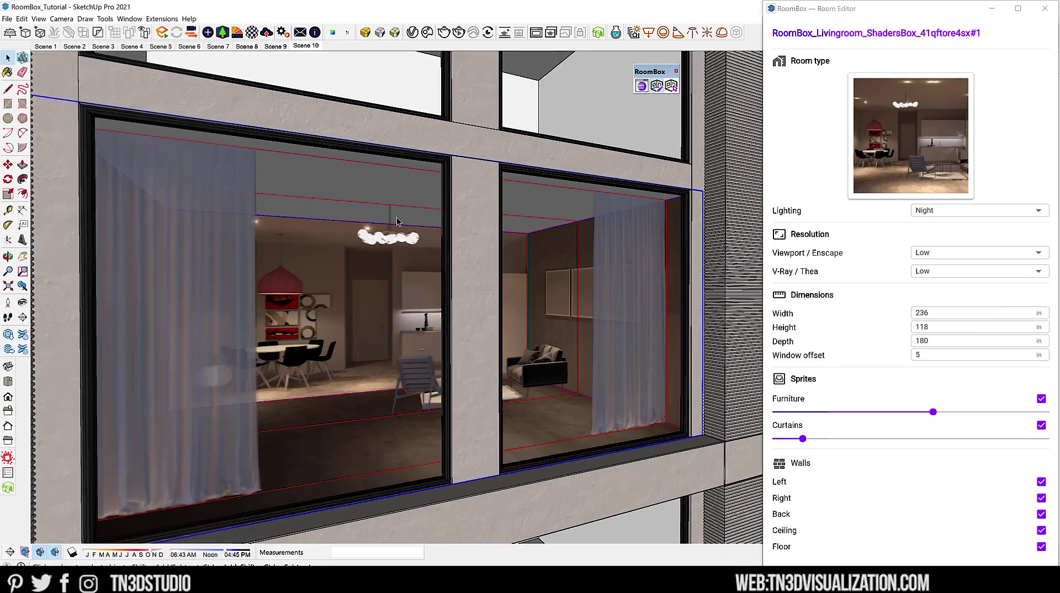
scroll(414, 185, "up", 2)
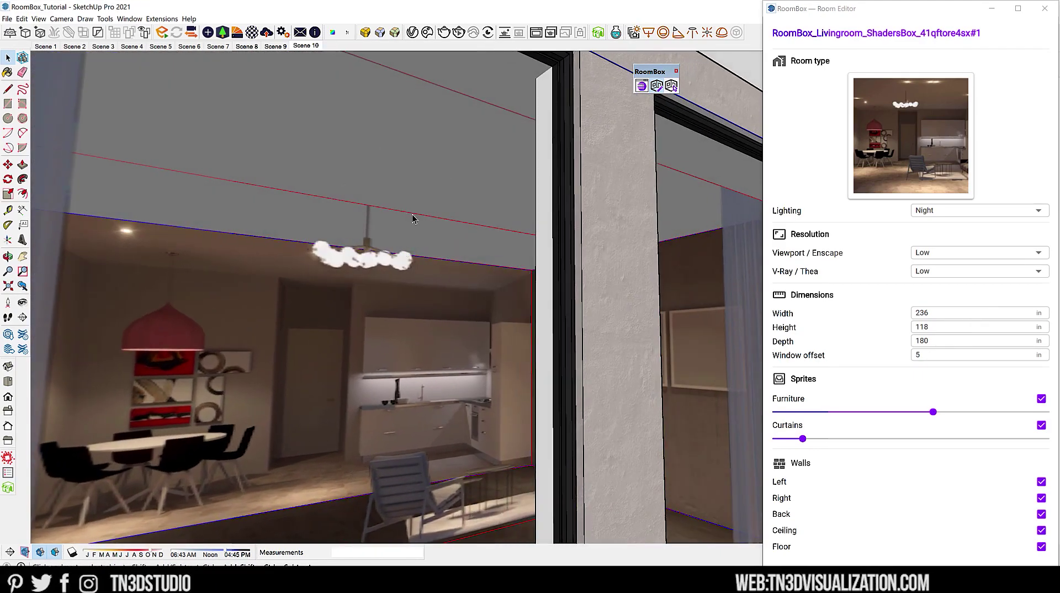
scroll(351, 314, "down", 6)
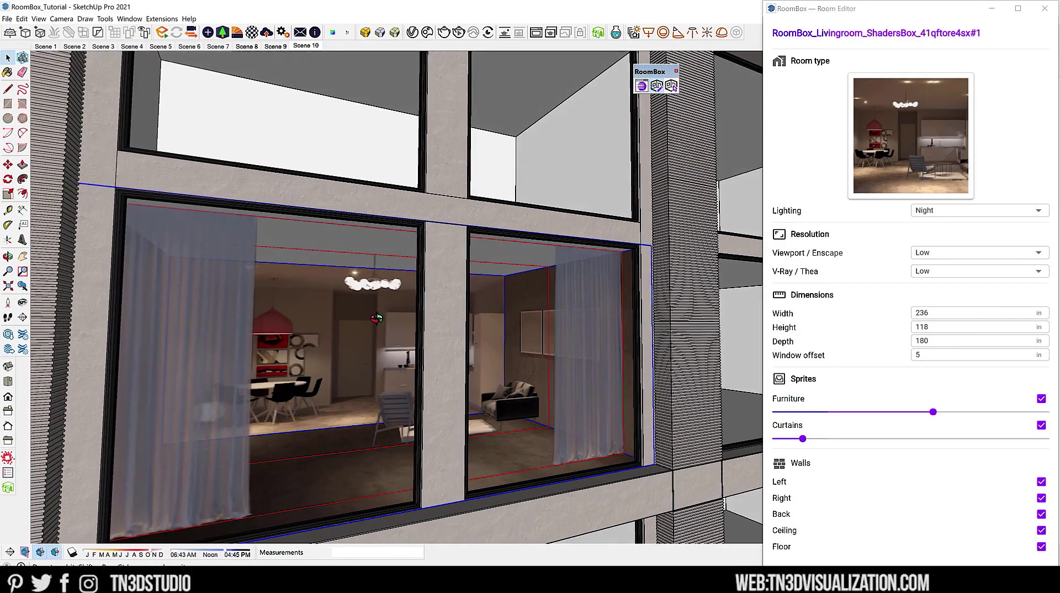
Change the room's Width to 136 in, then correct it back to 236 in.
left_click(980, 312)
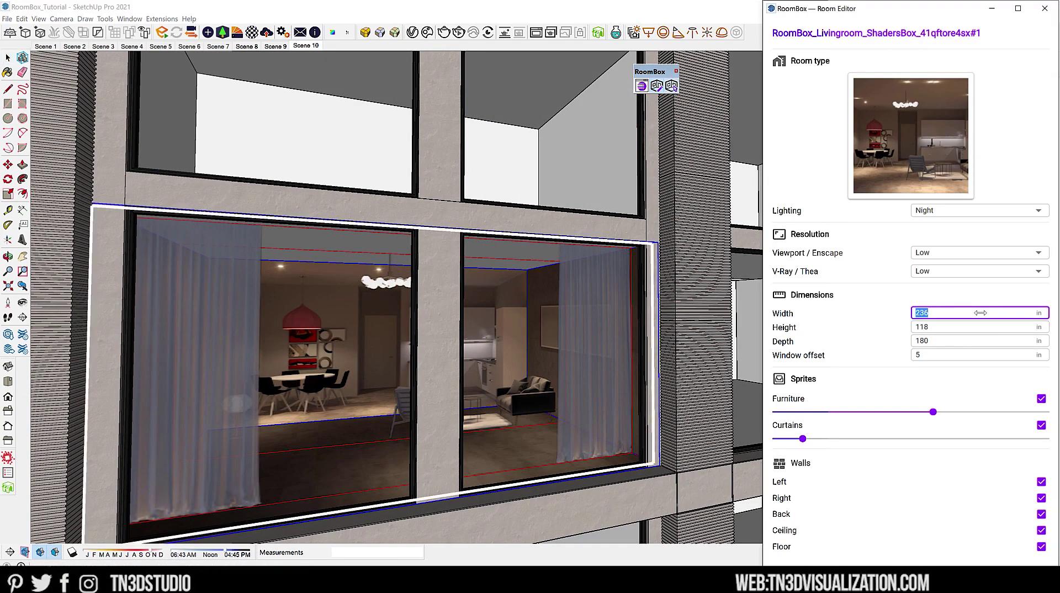
type("136")
key("Return")
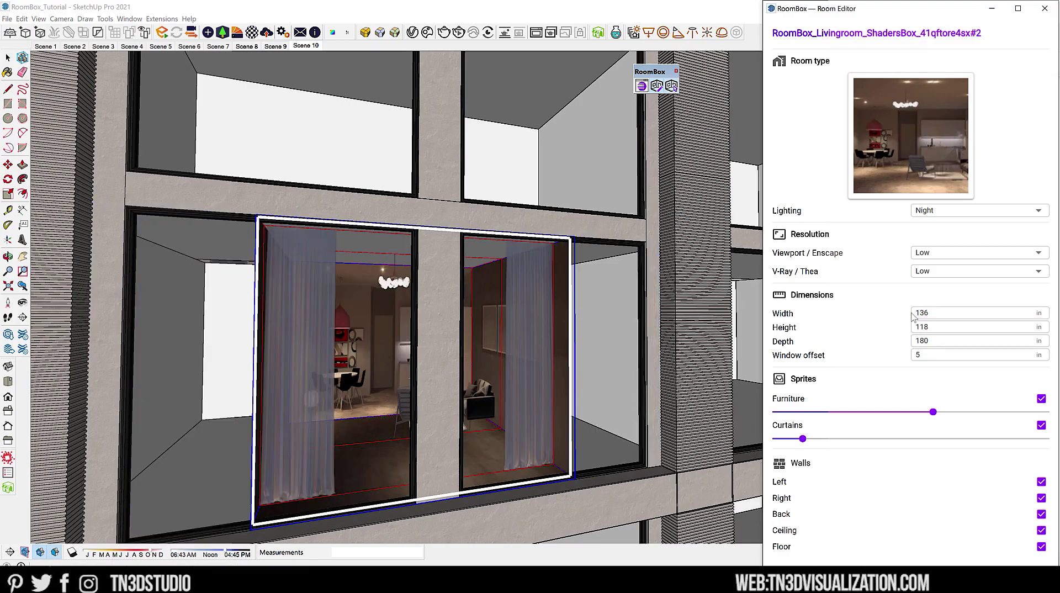
left_click(921, 313)
type("2")
key("Return")
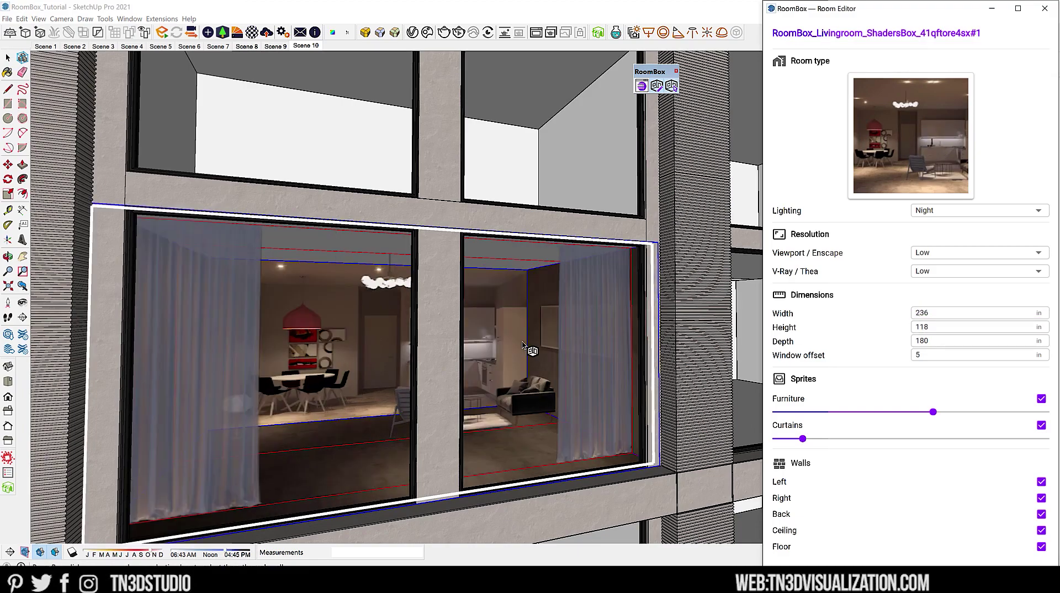
scroll(530, 349, "up", 3)
Scale the room box down from its top grip to 115.94 in height, cancelling a corner scale.
key("s")
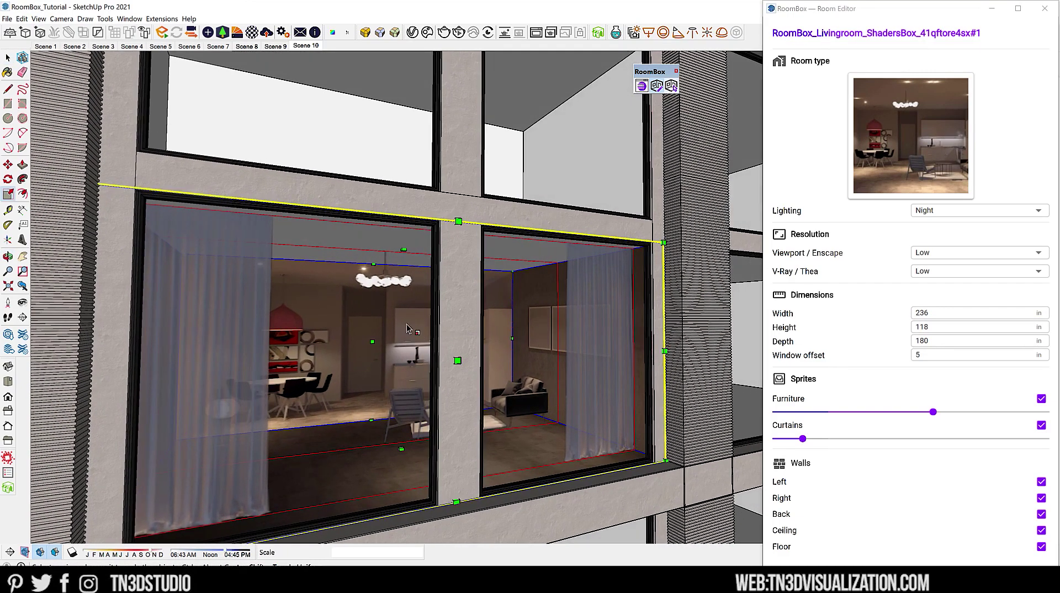
left_click(406, 251)
left_click(436, 225)
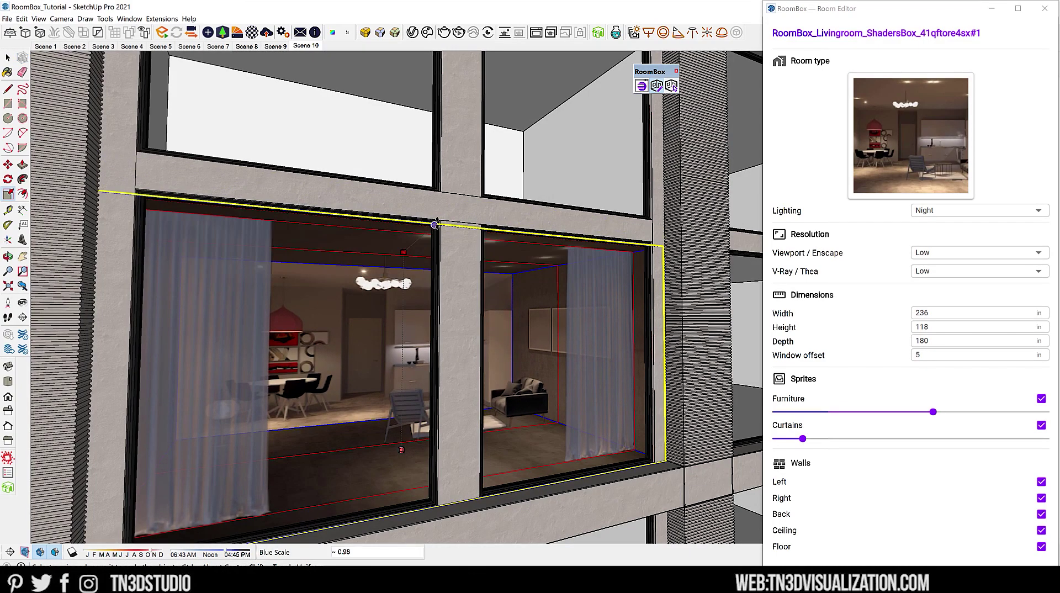
left_click(665, 462)
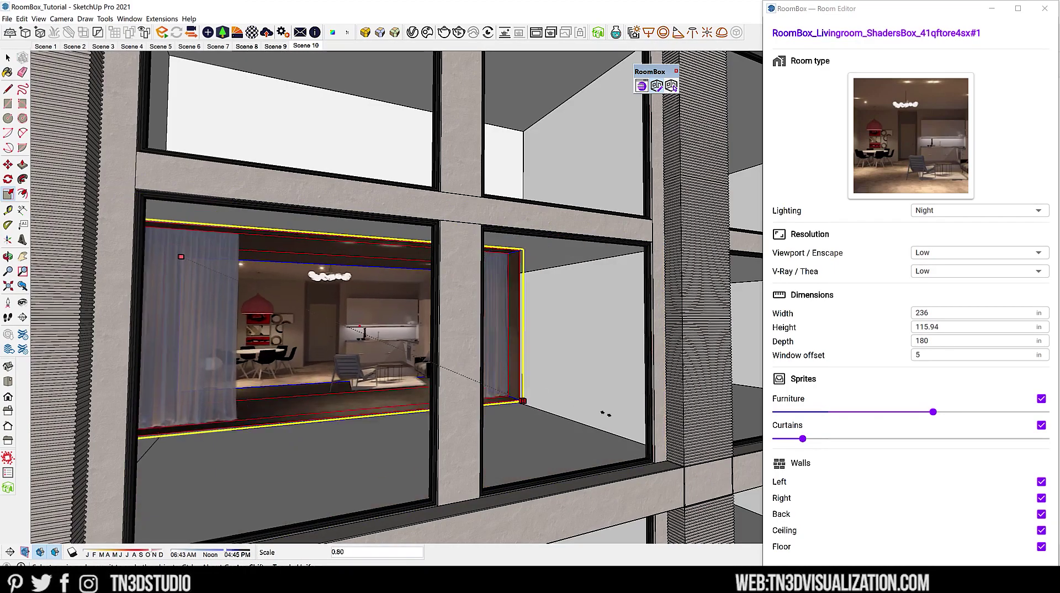
key("Escape")
key("space")
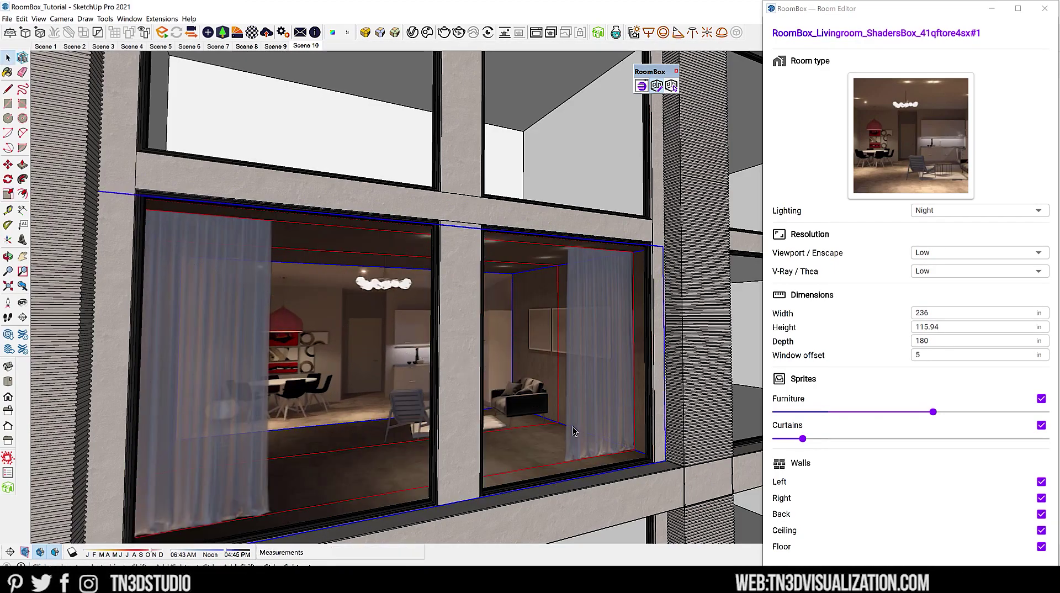
Preview the RoomBox living room with Day lighting in the Room Editor.
key("h")
scroll(473, 329, "up", 5)
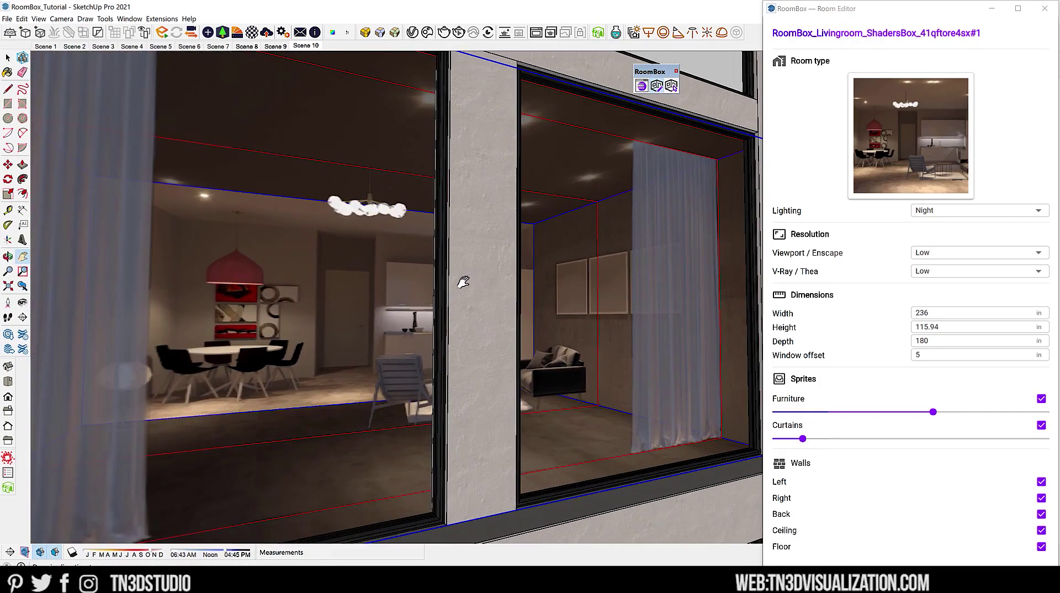
left_click_drag(462, 283, 409, 299)
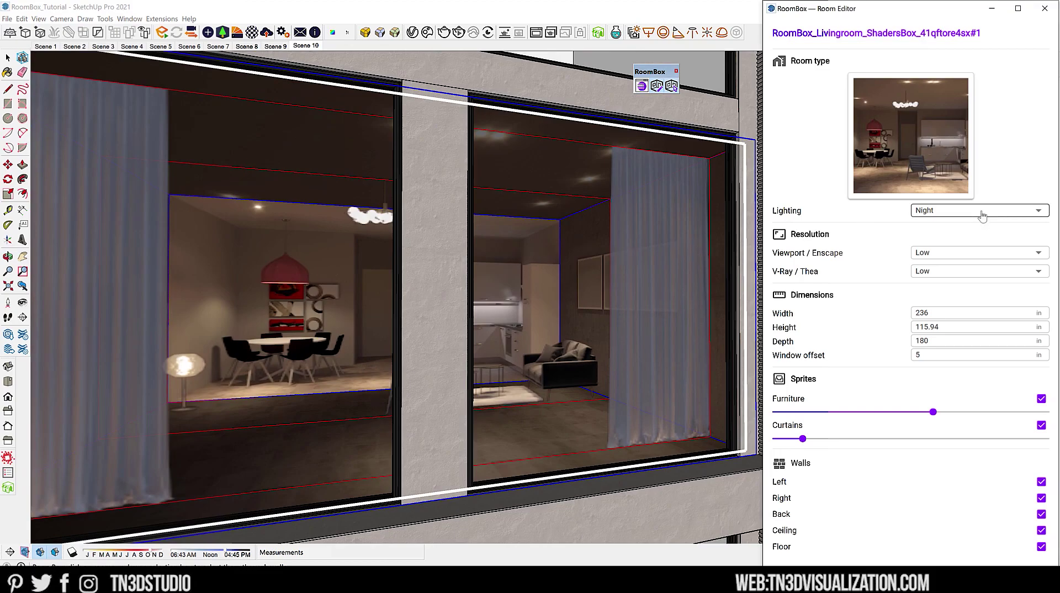
middle_click_drag(615, 289, 346, 235)
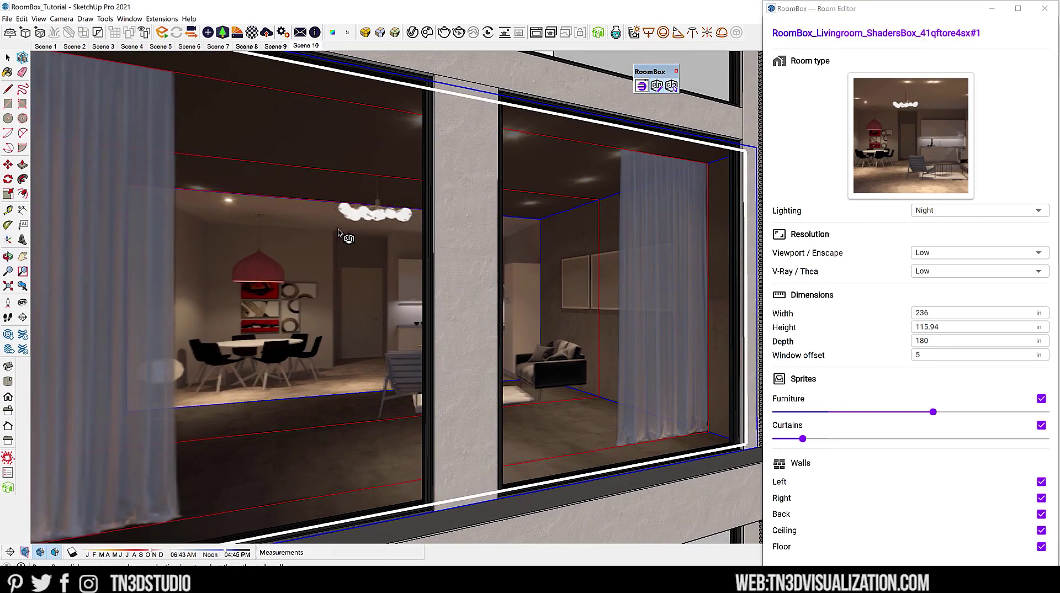
left_click(1030, 210)
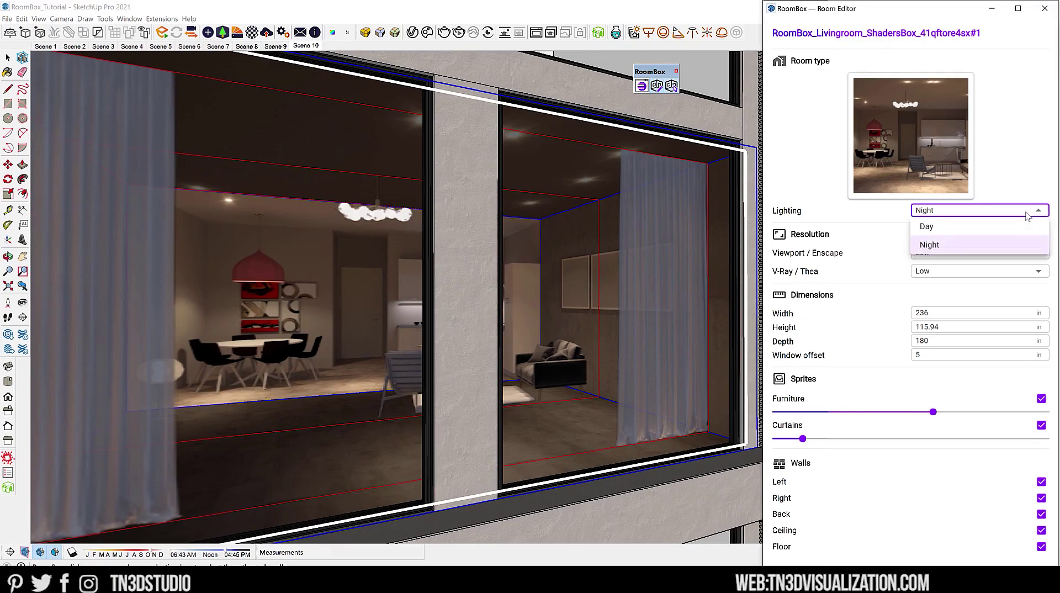
left_click(949, 227)
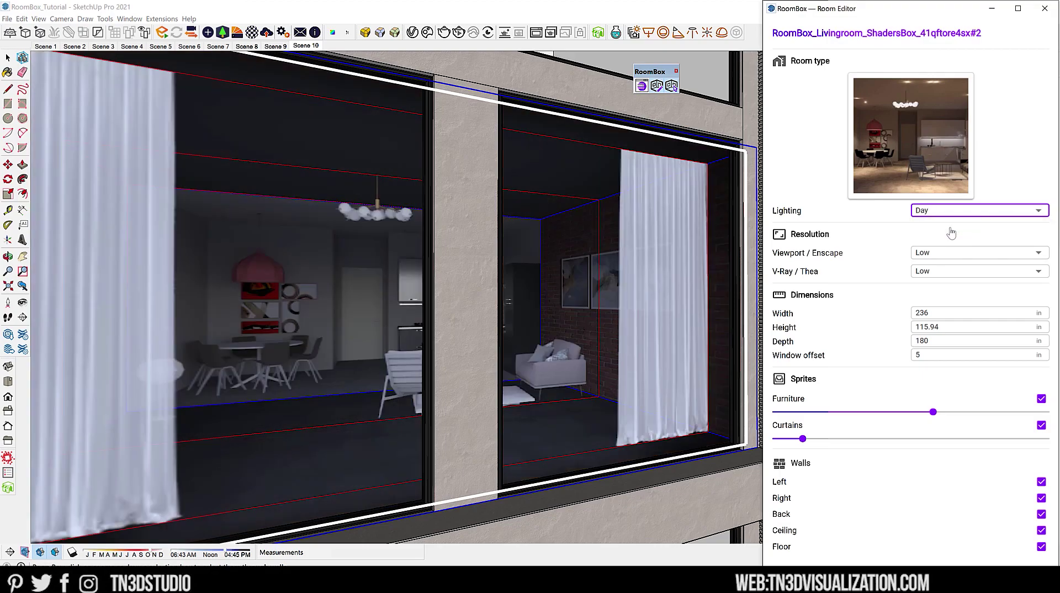
Switch the room lighting back to Night.
left_click(961, 210)
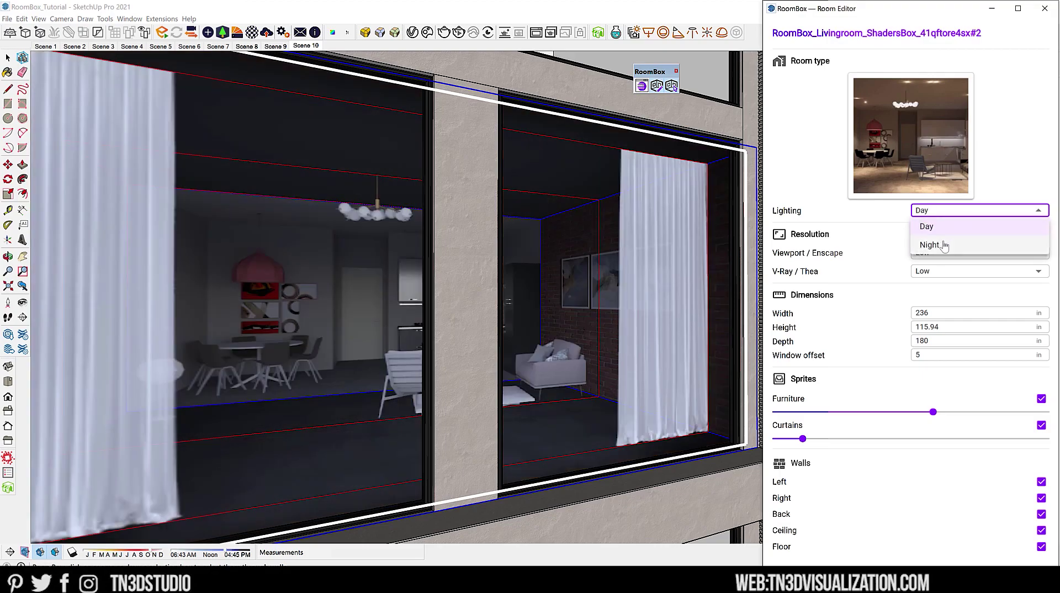
left_click(944, 243)
middle_click_drag(630, 331, 661, 395)
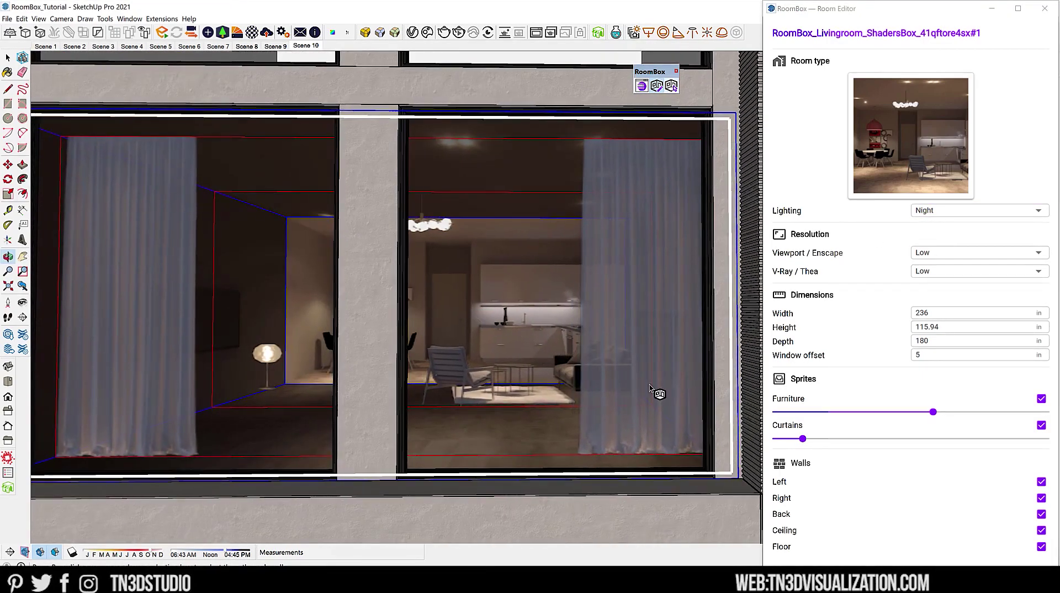
Set the RoomBox Viewport / Enscape resolution to High.
scroll(660, 396, "up", 5)
mouse_move(552, 385)
middle_mouse_down()
mouse_move(500, 368)
mouse_move(507, 359)
middle_mouse_up()
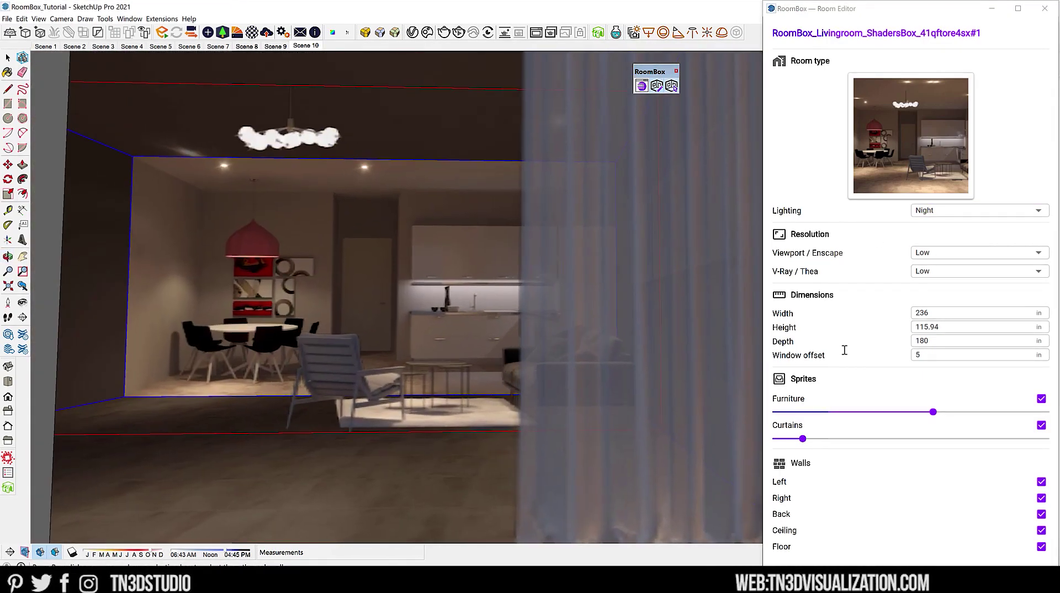
left_click(955, 236)
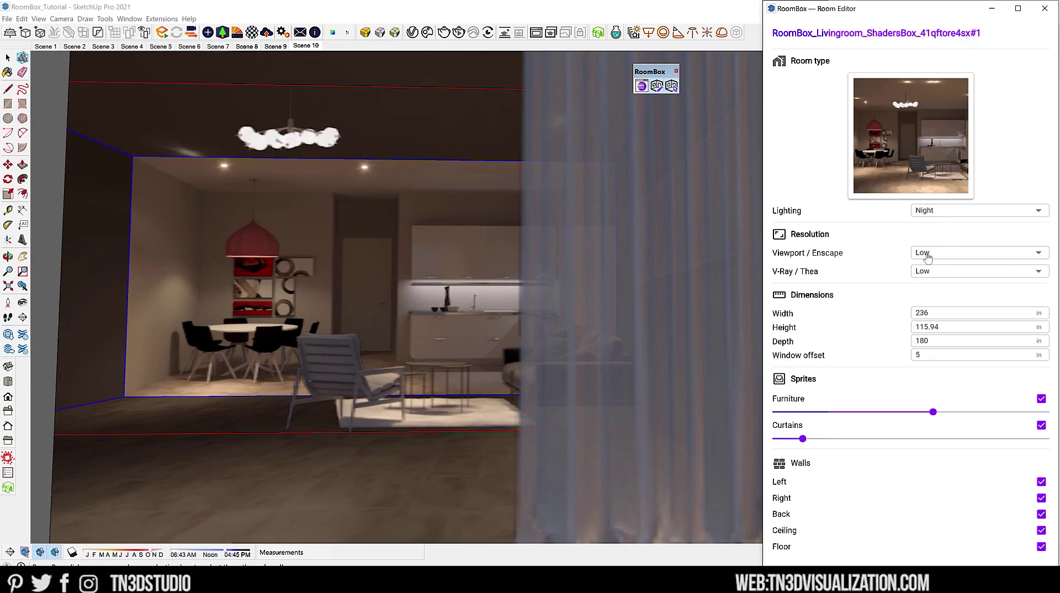
left_click(940, 253)
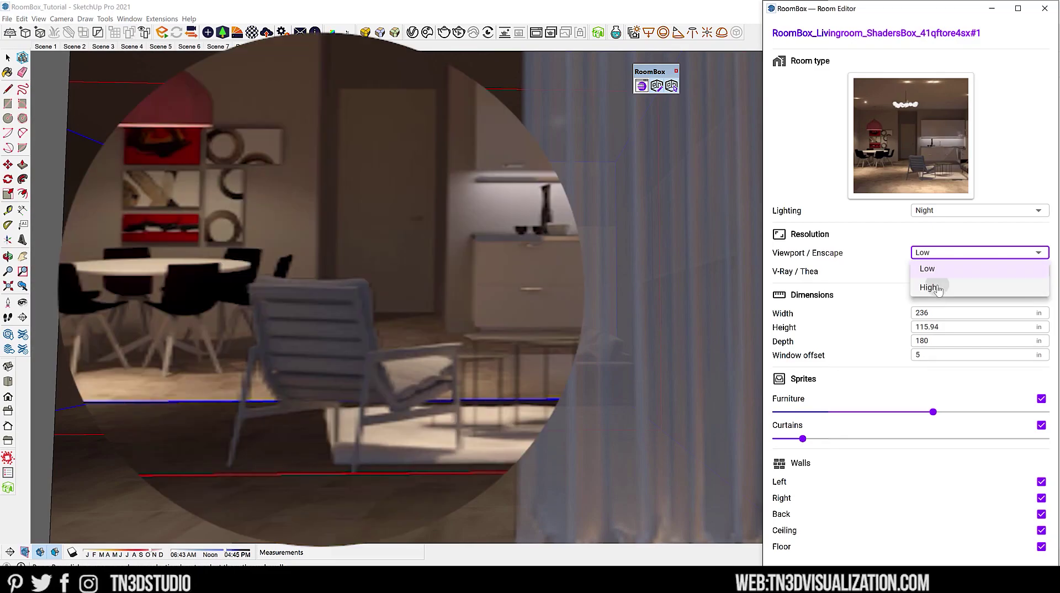
left_click(938, 289)
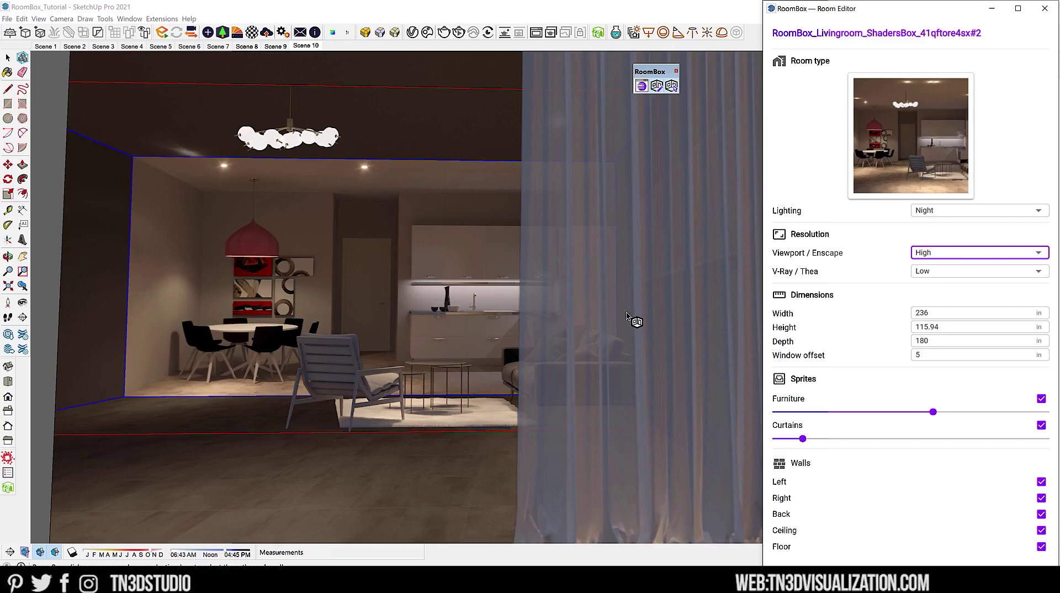
Confirm the V-Ray / Thea resolution stays on Low.
left_click(973, 272)
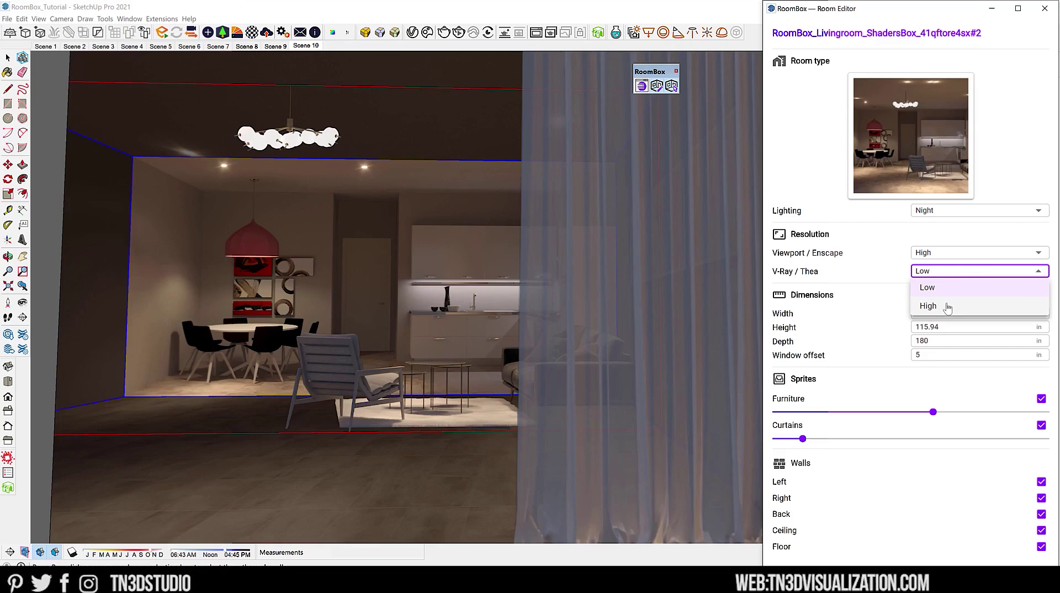
left_click(957, 274)
scroll(409, 360, "down", 10)
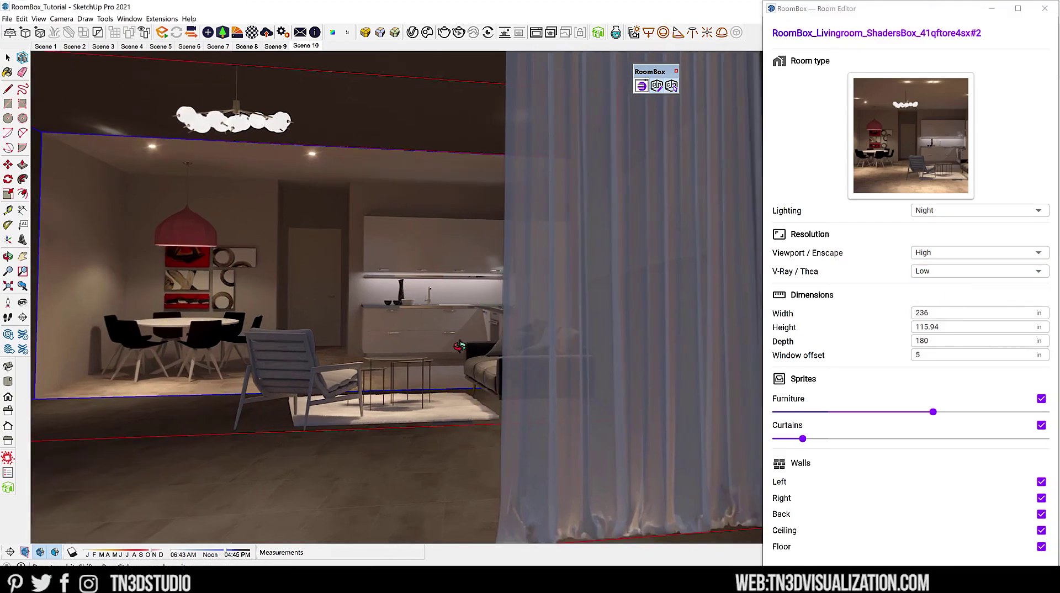
scroll(307, 291, "up", 2)
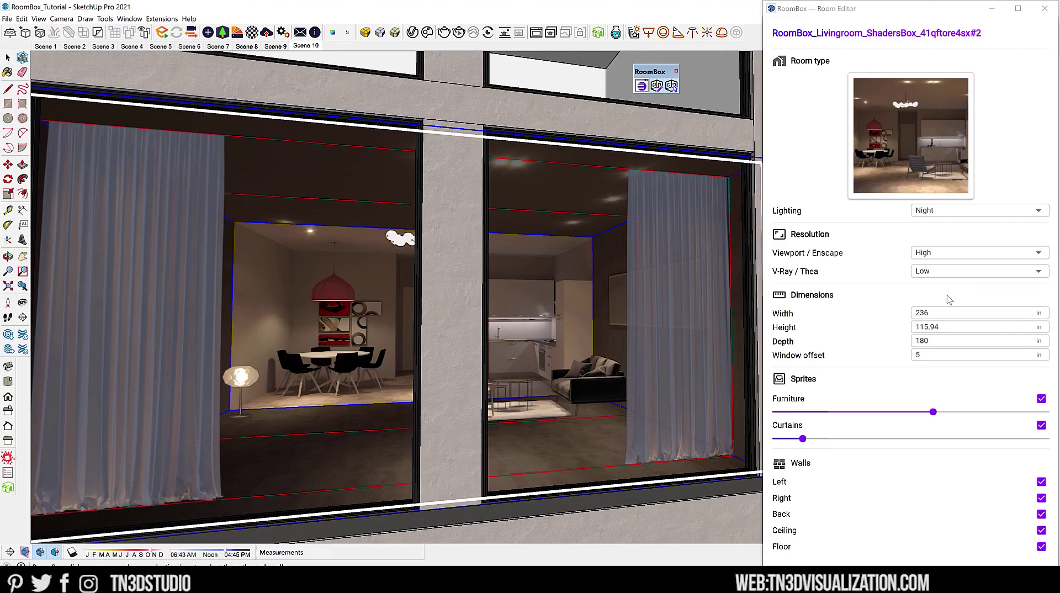
scroll(421, 332, "down", 6)
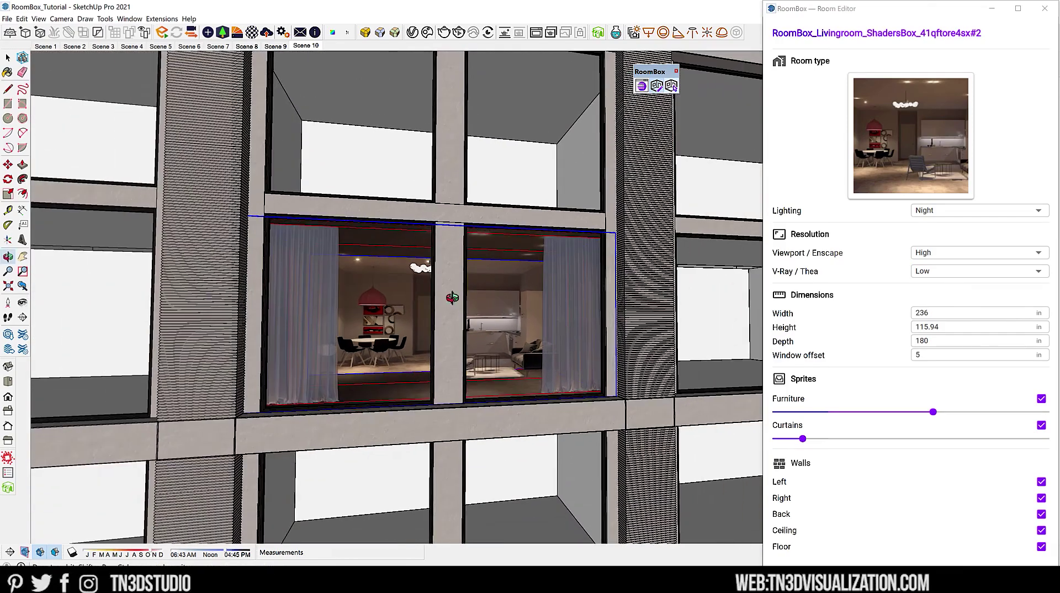
scroll(574, 302, "up", 4)
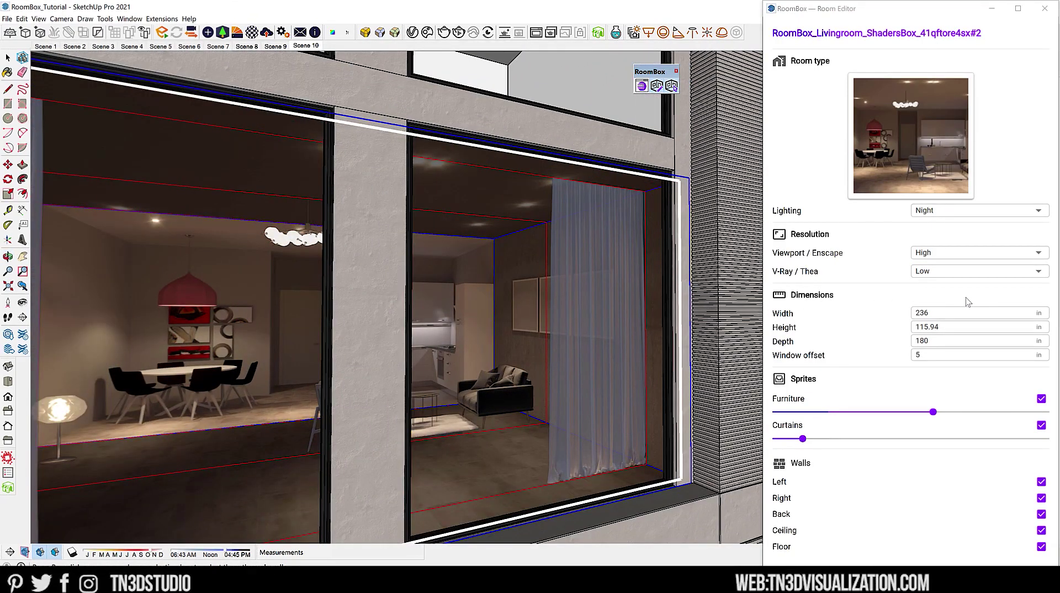
left_click(944, 312)
left_click(944, 325)
left_click(942, 339)
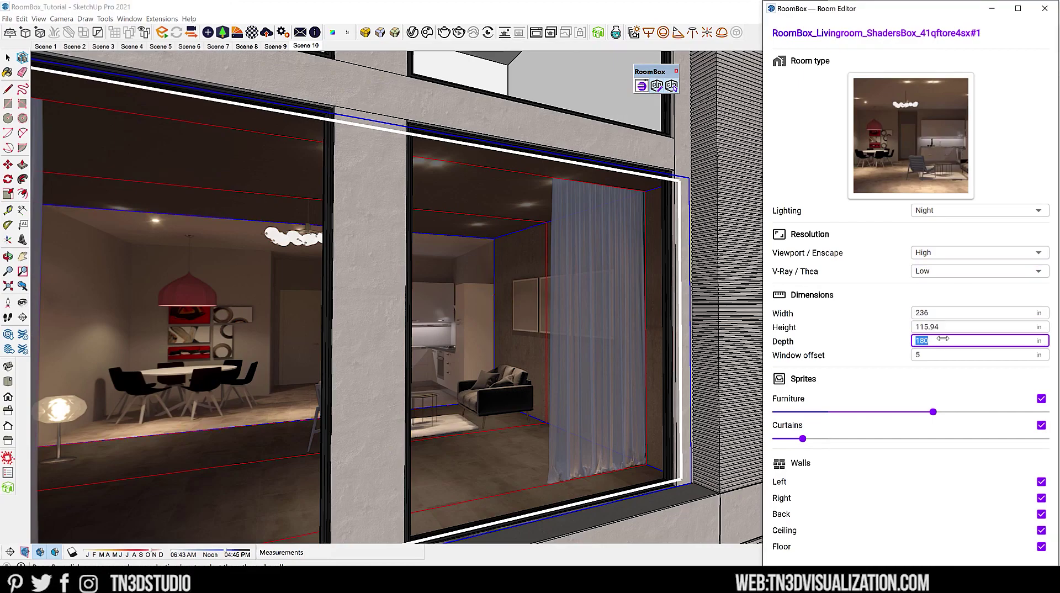
left_click(938, 354)
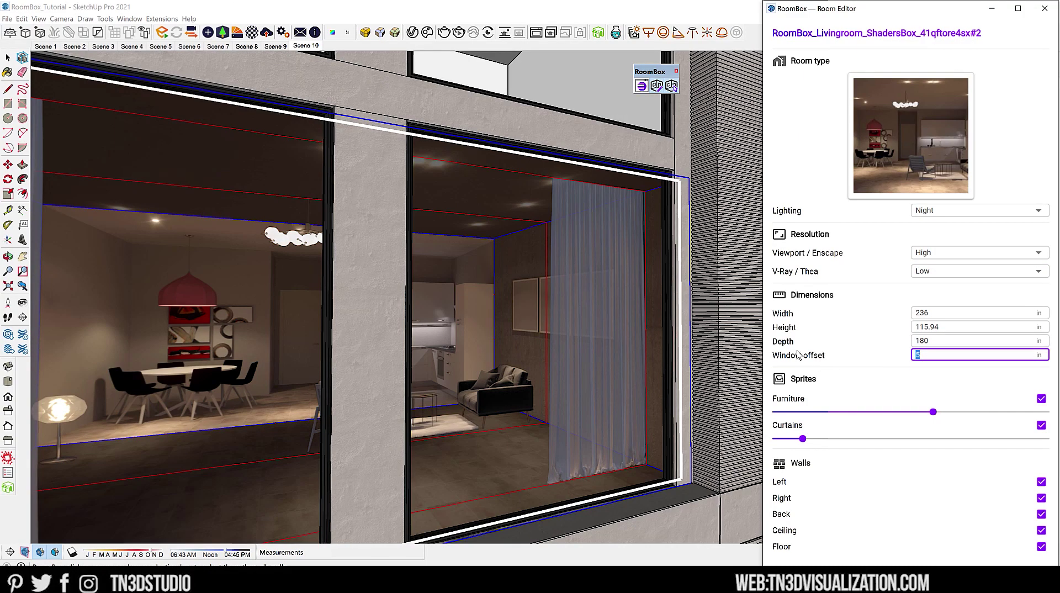
mouse_move(564, 396)
middle_mouse_down()
mouse_move(552, 353)
mouse_move(558, 295)
mouse_move(456, 562)
mouse_move(473, 516)
mouse_move(524, 473)
middle_mouse_up()
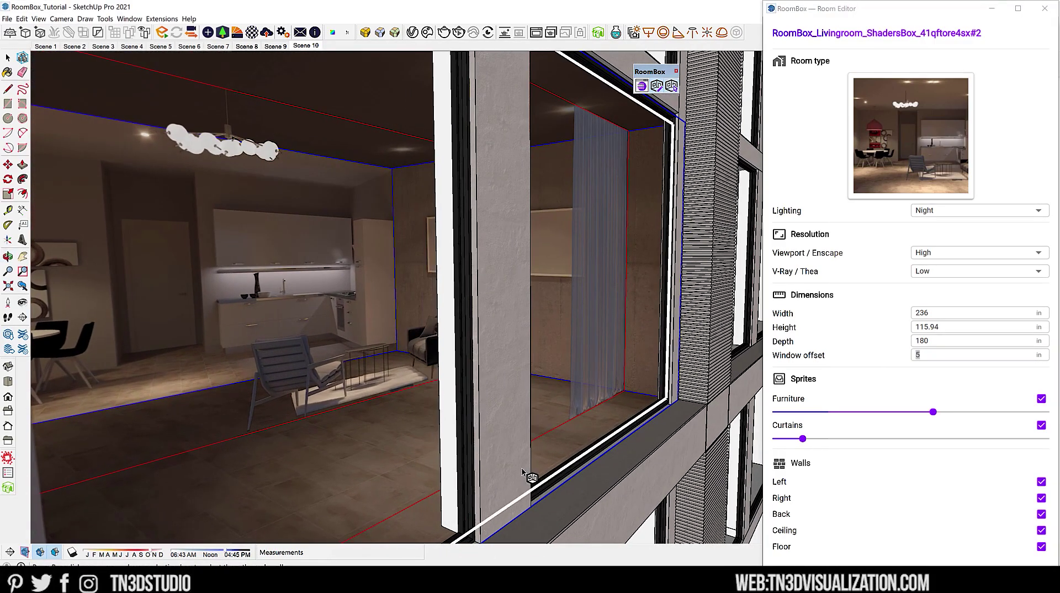
left_click(945, 356)
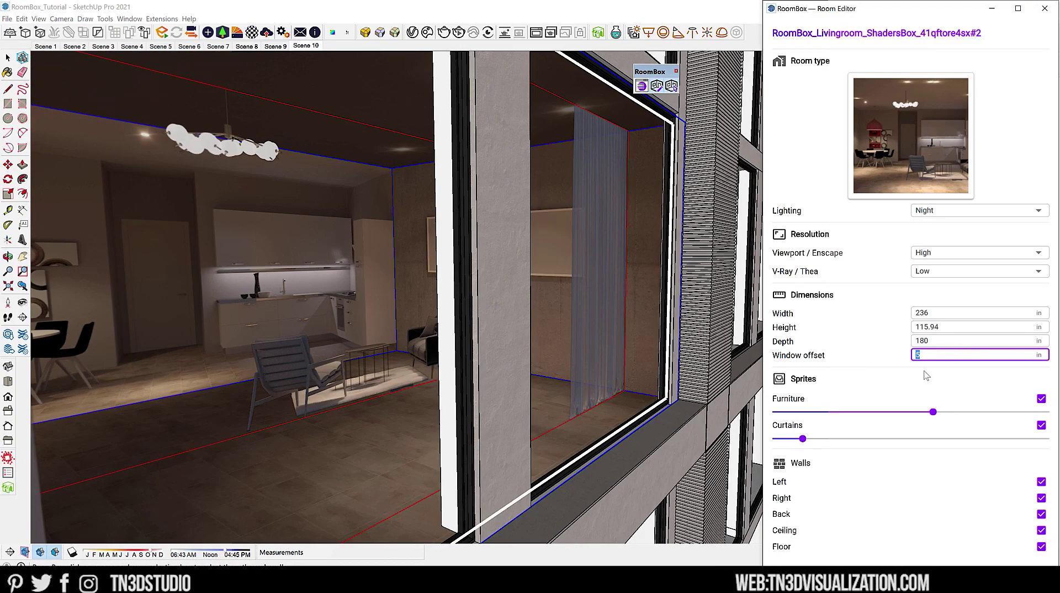
type("9.5")
key("Return")
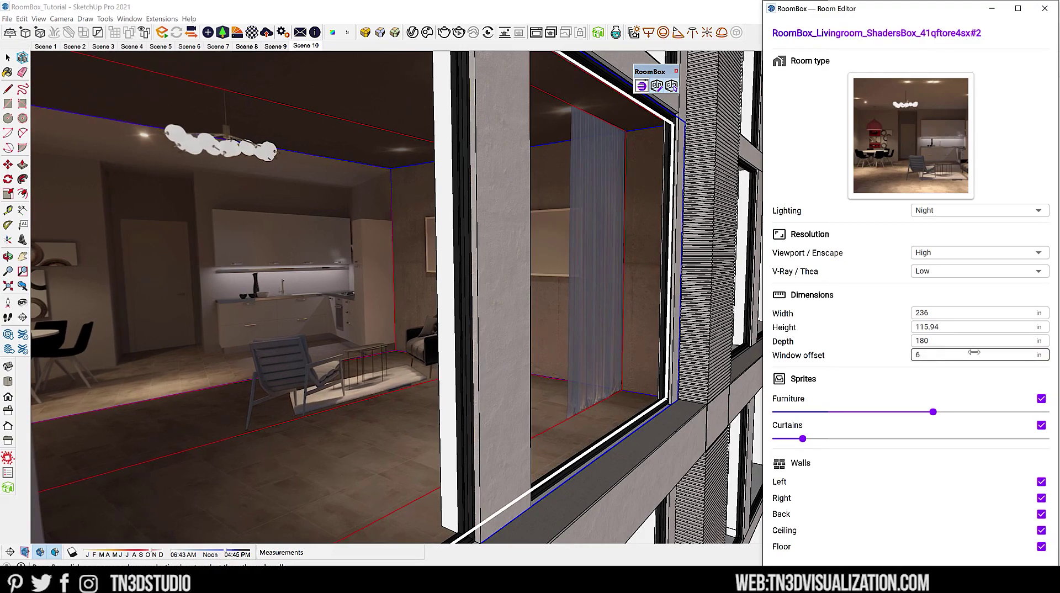
left_click_drag(933, 355, 1008, 354)
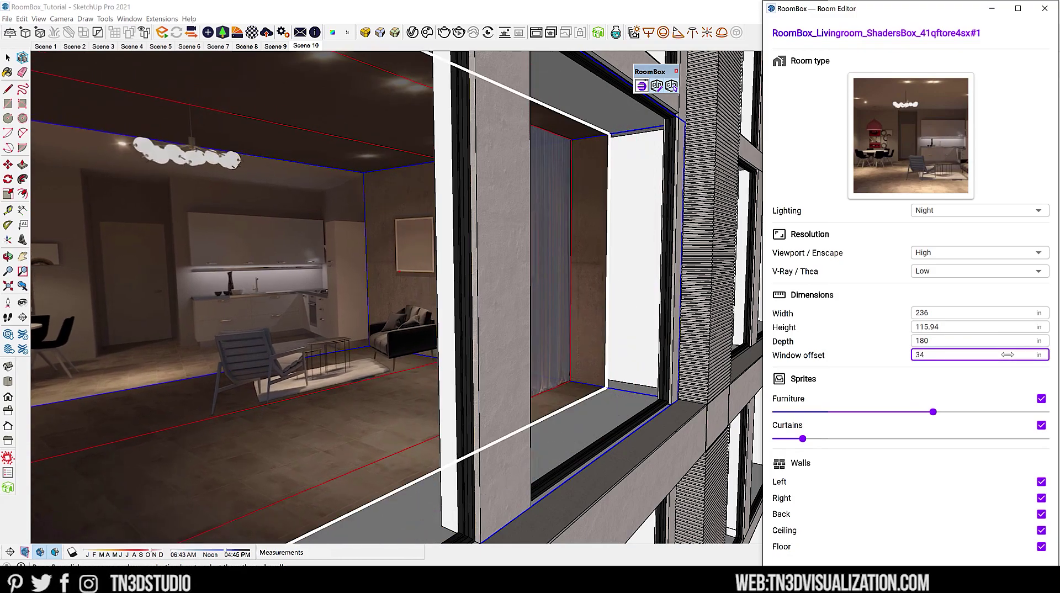
double_click(971, 355)
key("Return")
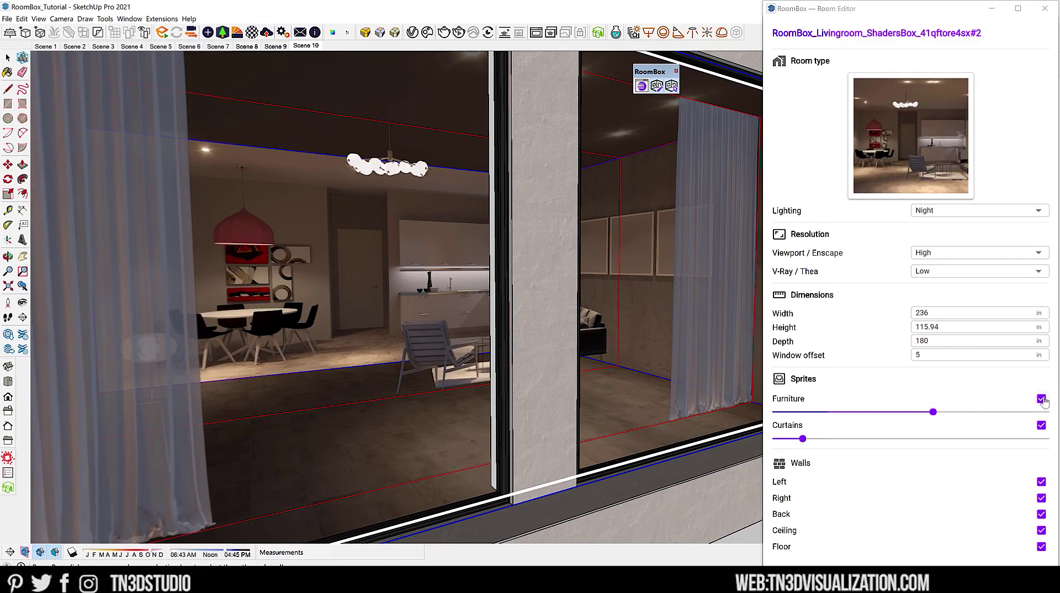
Toggle the furniture sprites off and on, then pick a different furniture variation.
left_click_drag(837, 379, 786, 380)
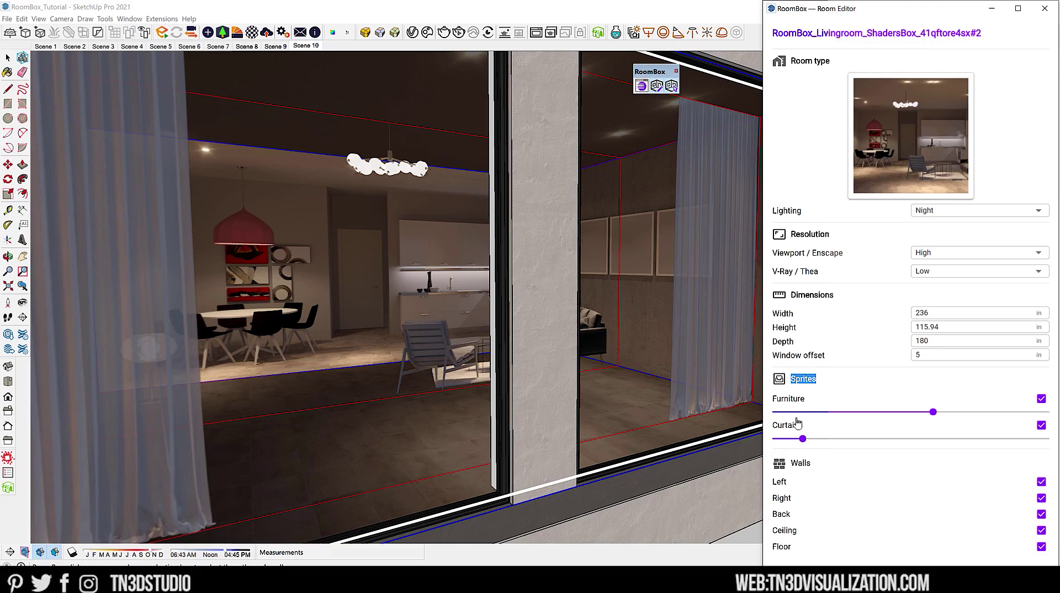
left_click(1042, 399)
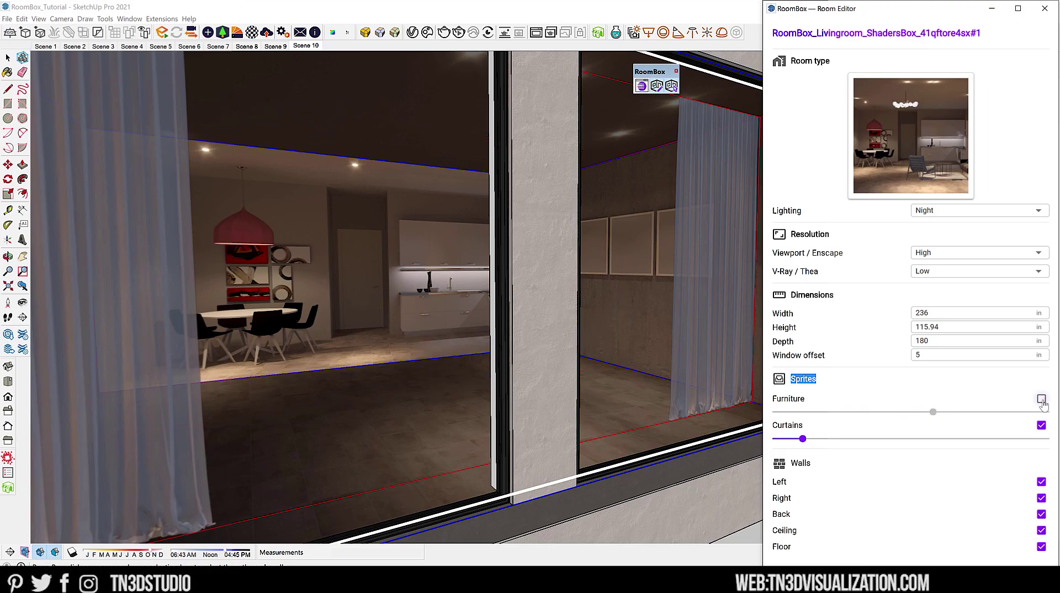
left_click(1041, 399)
left_click(1041, 399)
left_click(1041, 399)
left_click_drag(931, 411, 953, 413)
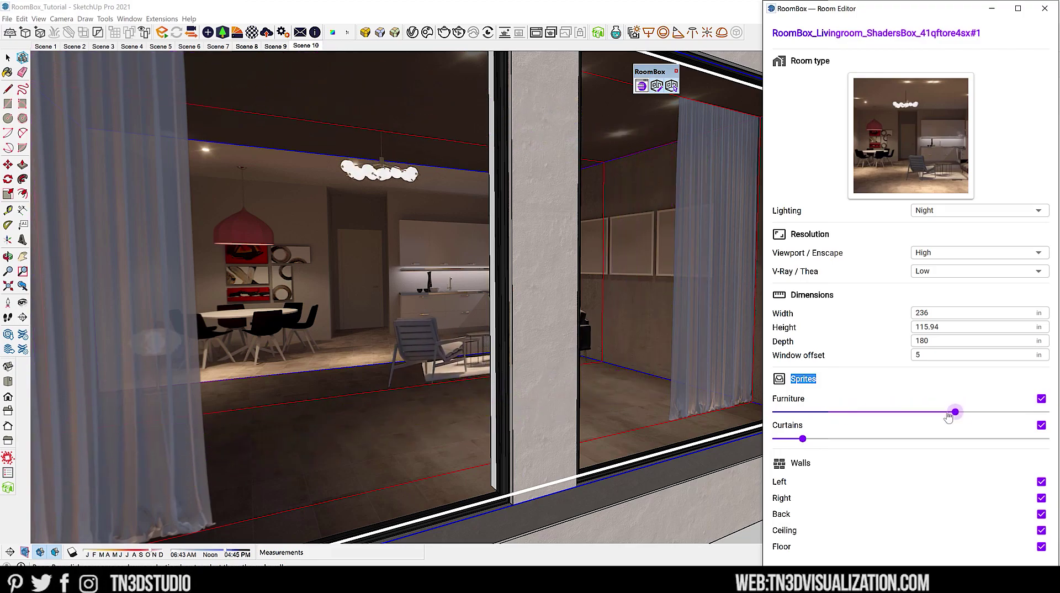
Pick a different curtain variation with the Curtains slider.
left_click_drag(803, 439, 831, 440)
middle_click_drag(563, 400, 461, 307)
scroll(425, 371, "down", 5)
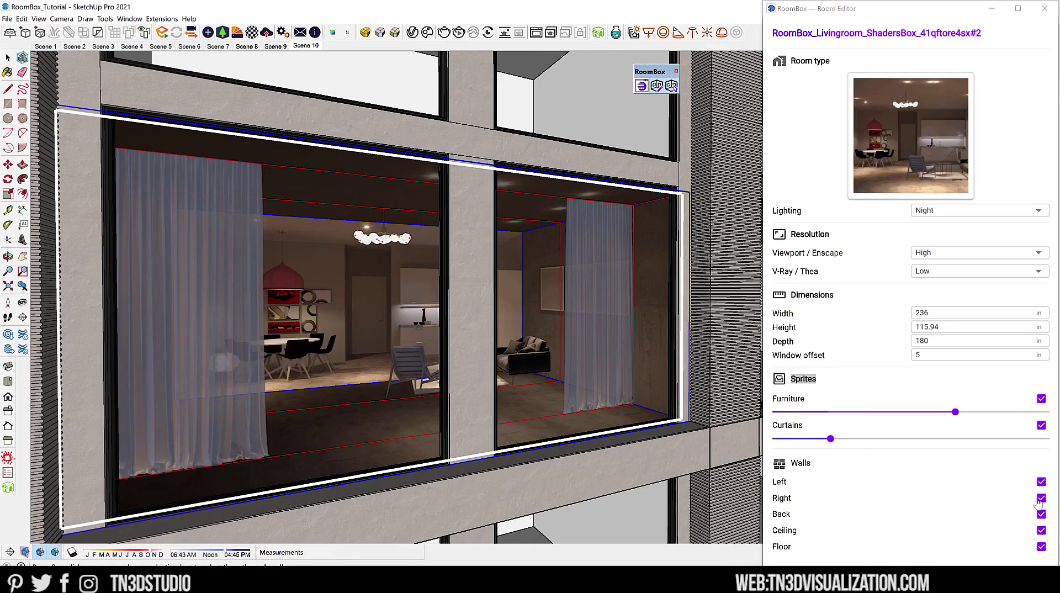
scroll(381, 440, "down", 8)
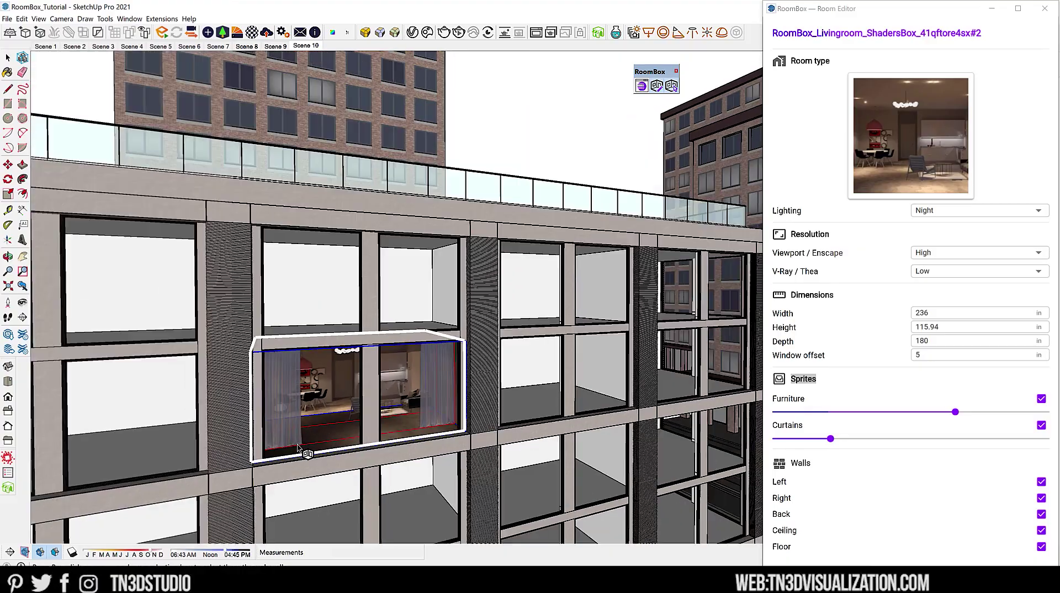
mouse_move(298, 448)
middle_mouse_down()
mouse_move(663, 372)
mouse_move(284, 359)
mouse_move(672, 315)
middle_mouse_up()
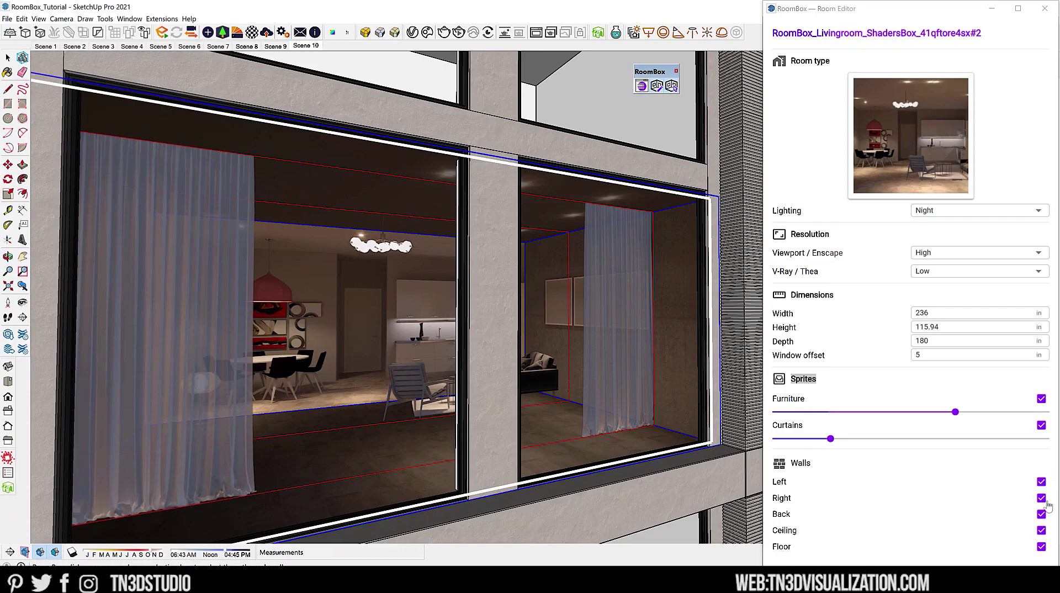
left_click(1041, 498)
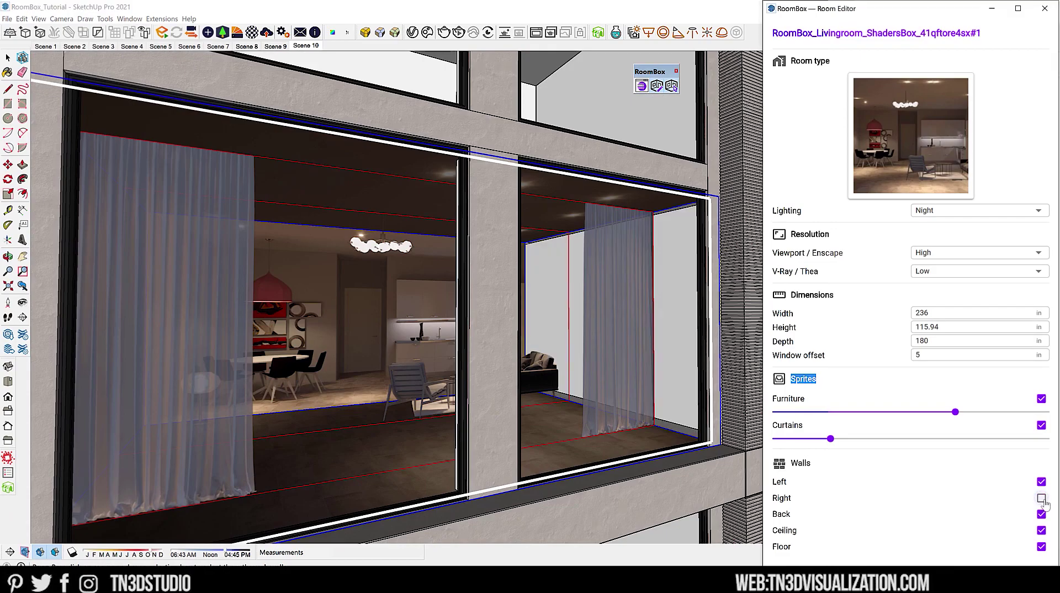
left_click(1041, 499)
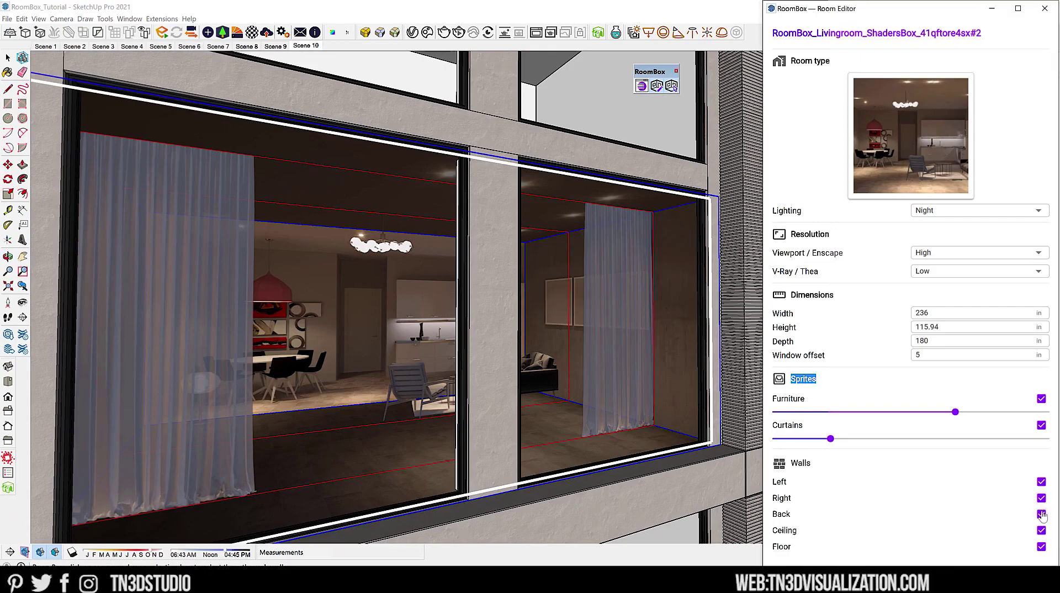
left_click(1041, 514)
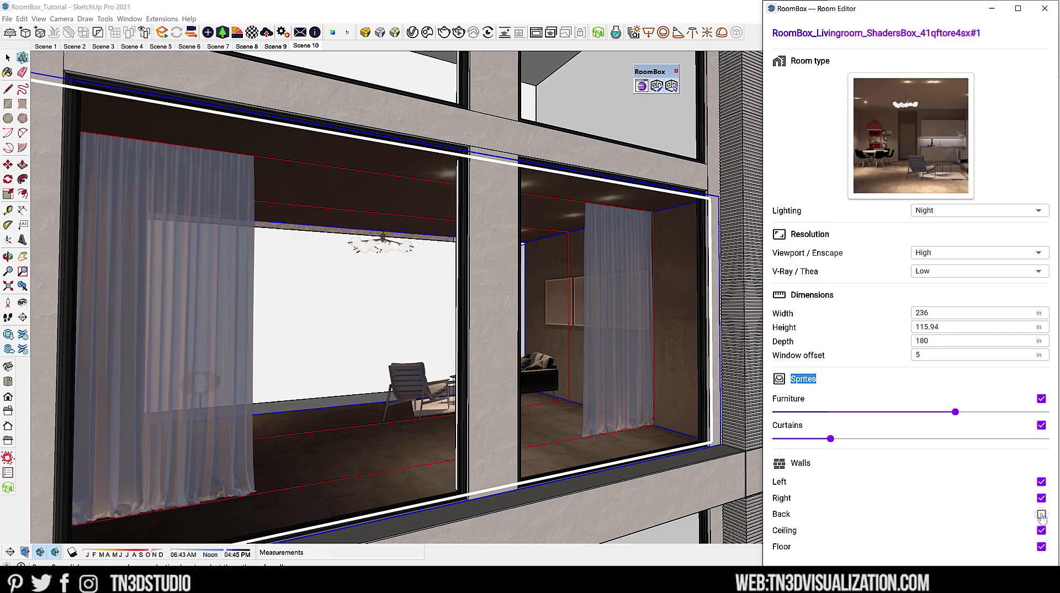
left_click(1042, 514)
left_click(1041, 530)
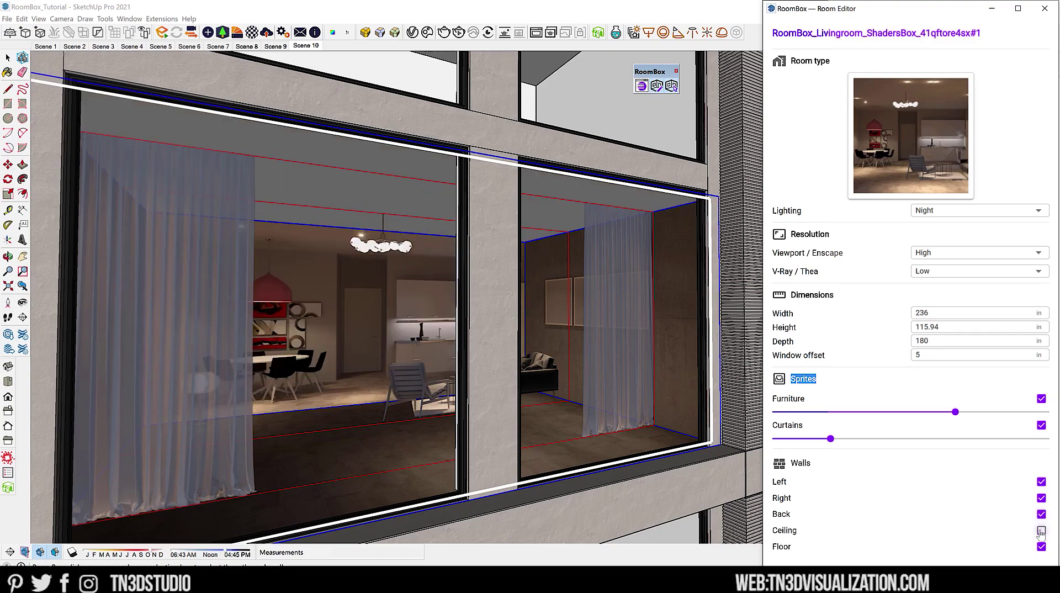
left_click(1041, 531)
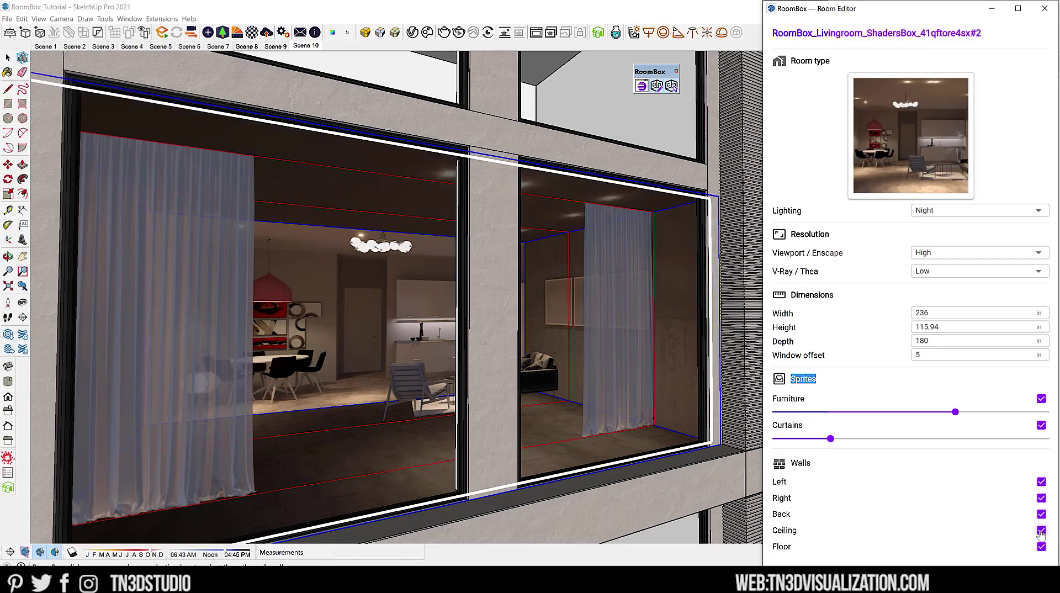